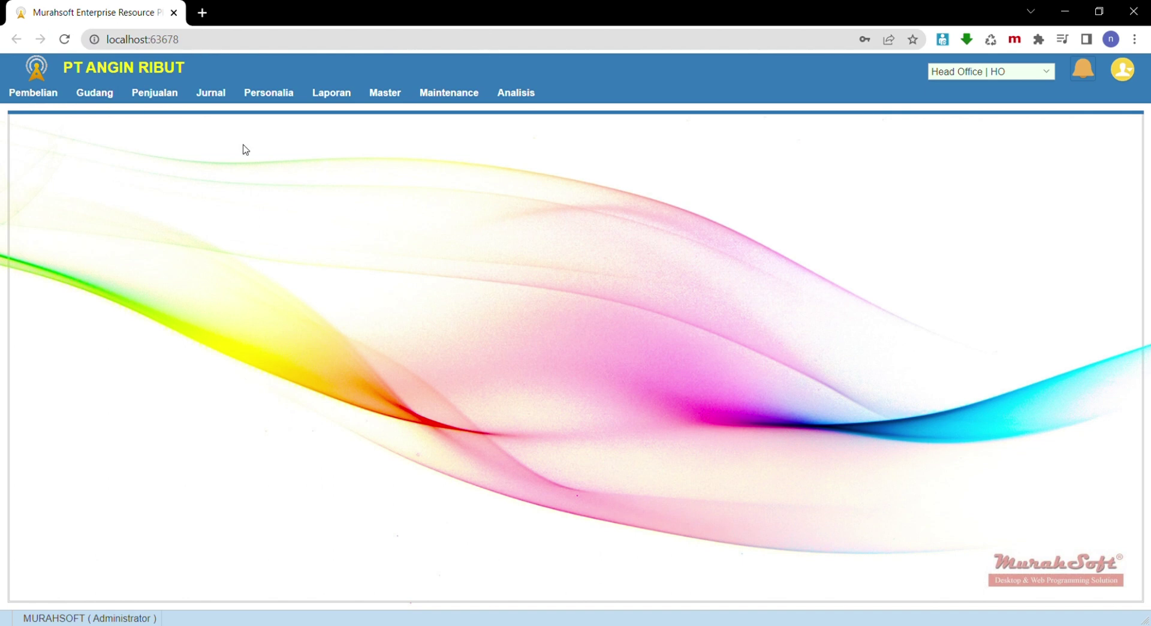
Step: Open the Depo master data from the company (Perusahaan) section
{"action": "mouse_move", "coordinate": [396, 103]}
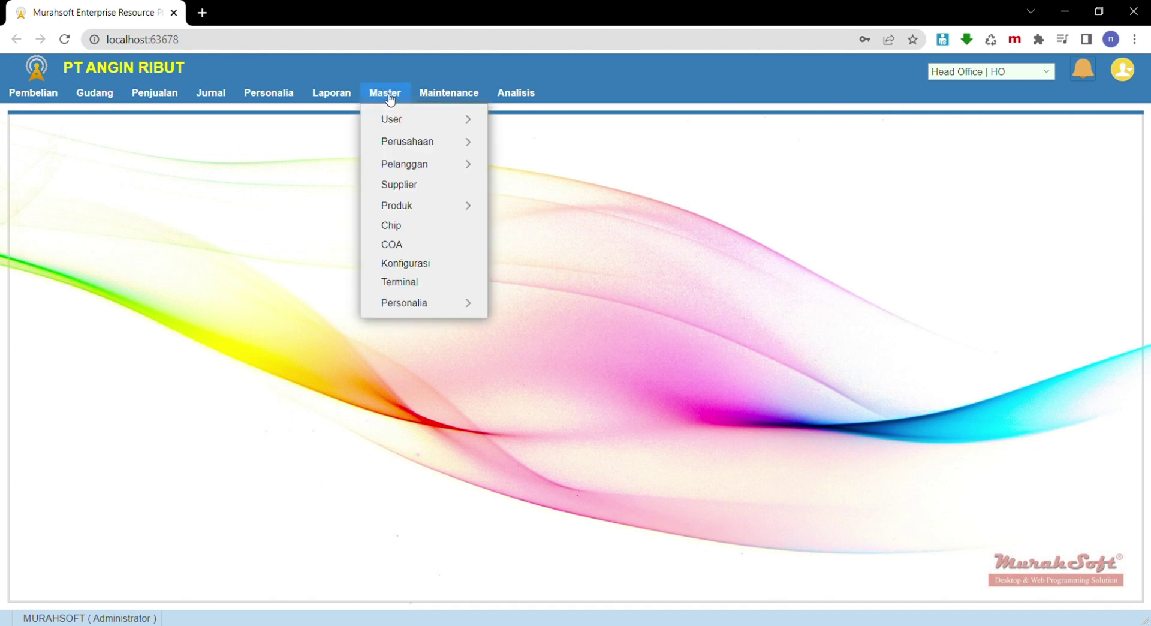
{"action": "mouse_move", "coordinate": [407, 145]}
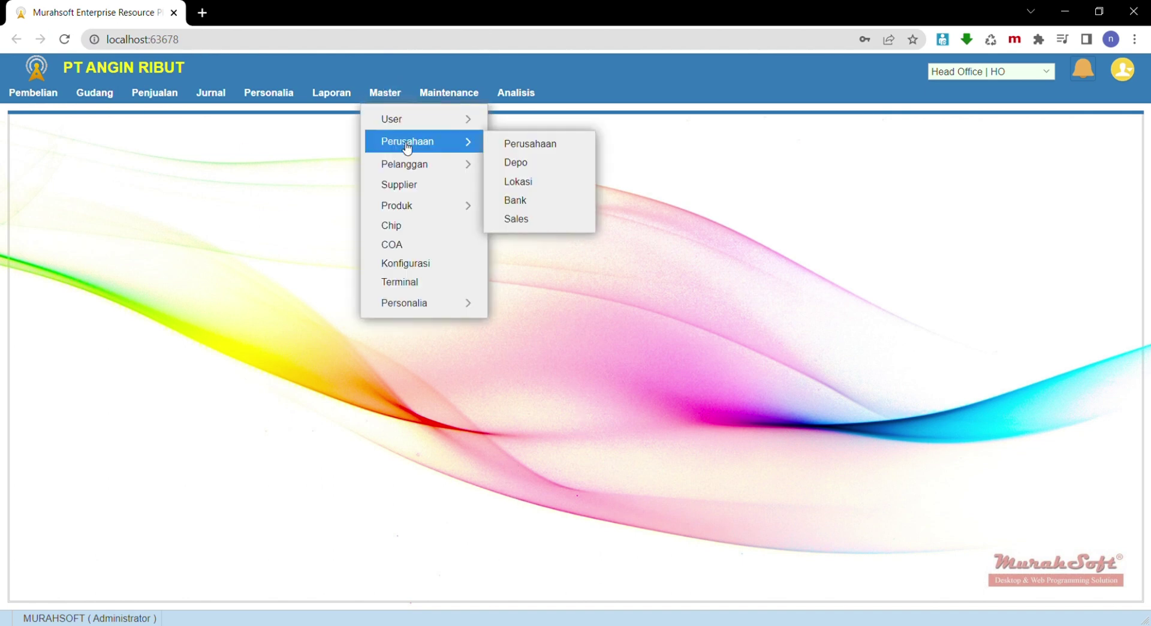
{"action": "left_click", "coordinate": [528, 162]}
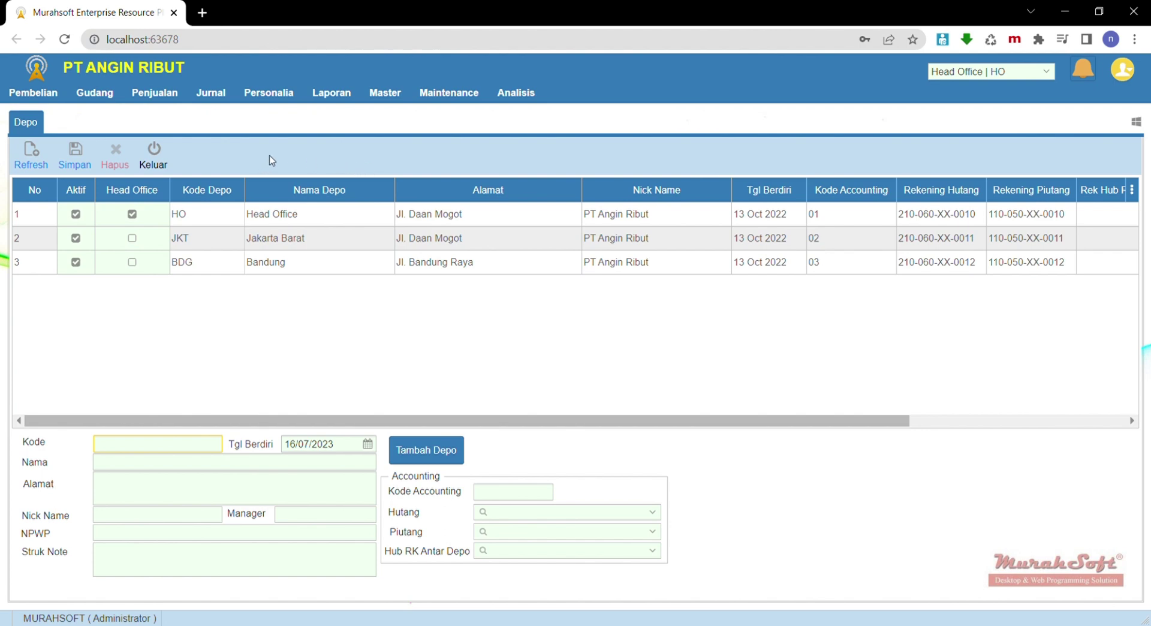
Step: Examine the Head Office depo record and every column of the depo list across to NPWP
{"action": "left_click", "coordinate": [333, 331]}
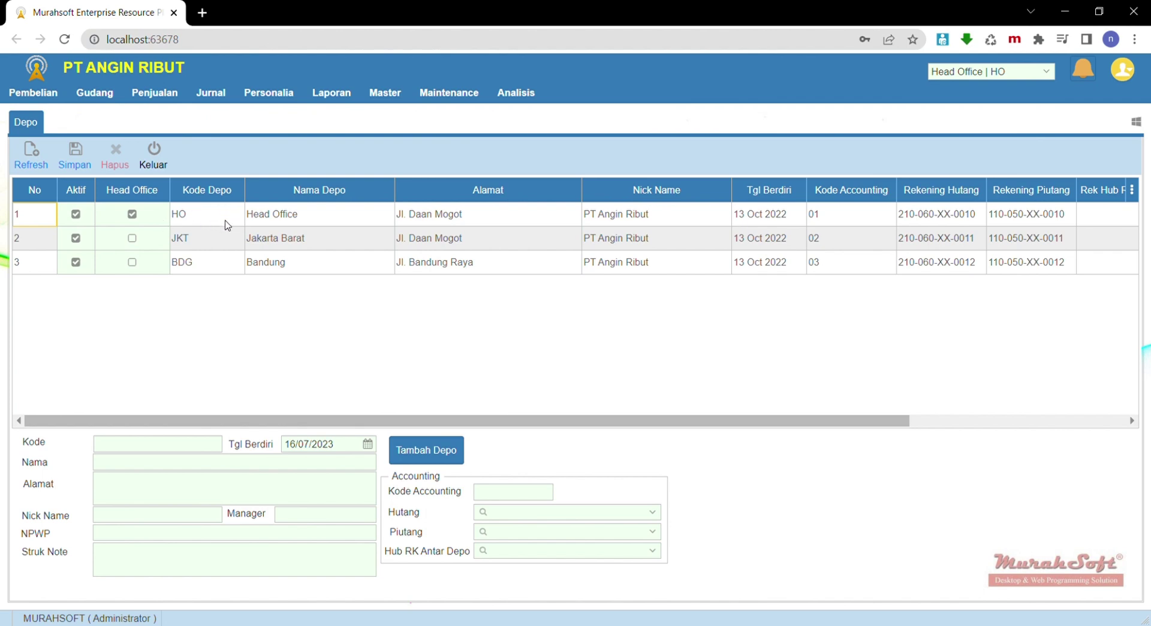
{"action": "left_click", "coordinate": [331, 226]}
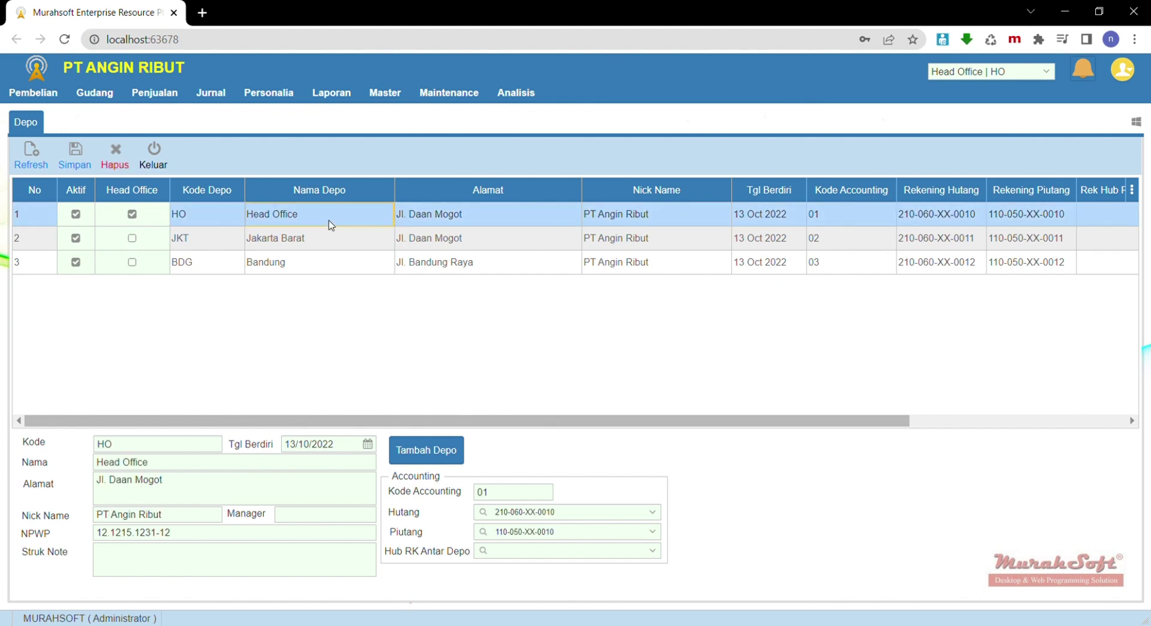
{"action": "left_click", "coordinate": [442, 221]}
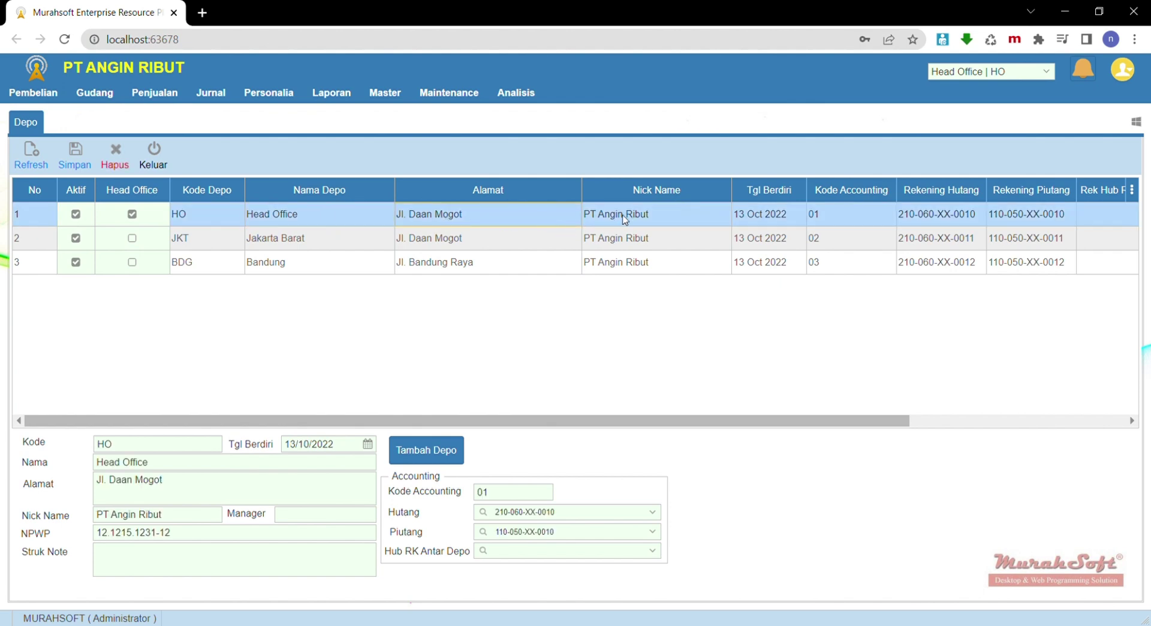
{"action": "left_click", "coordinate": [678, 214]}
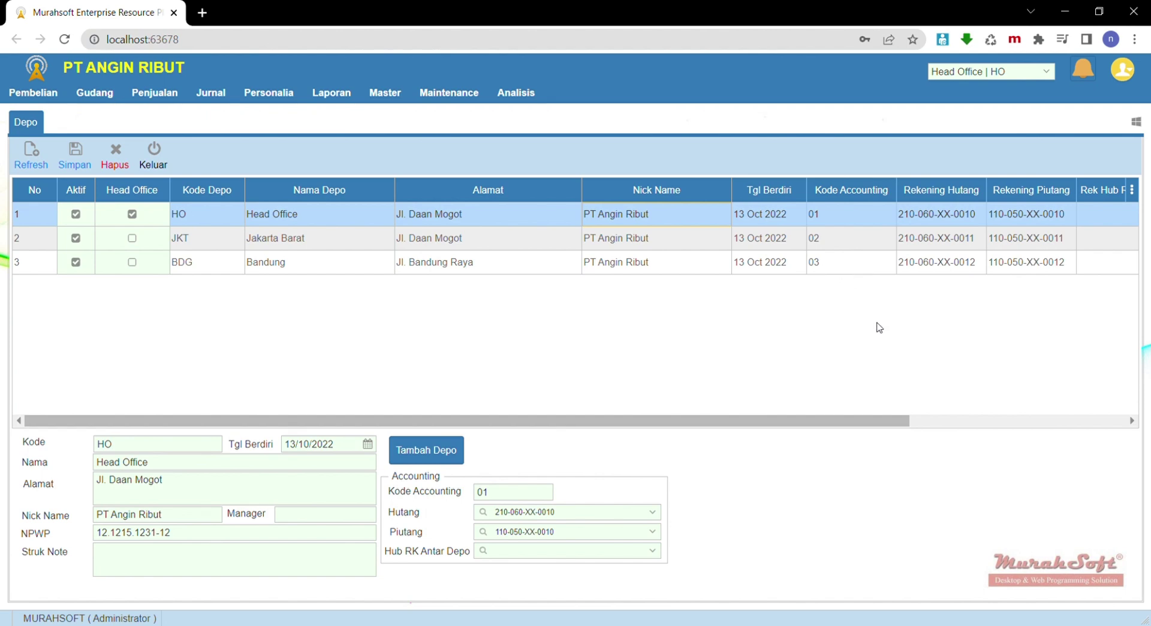
{"action": "left_click_drag", "start_coordinate": [889, 422], "coordinate": [969, 400]}
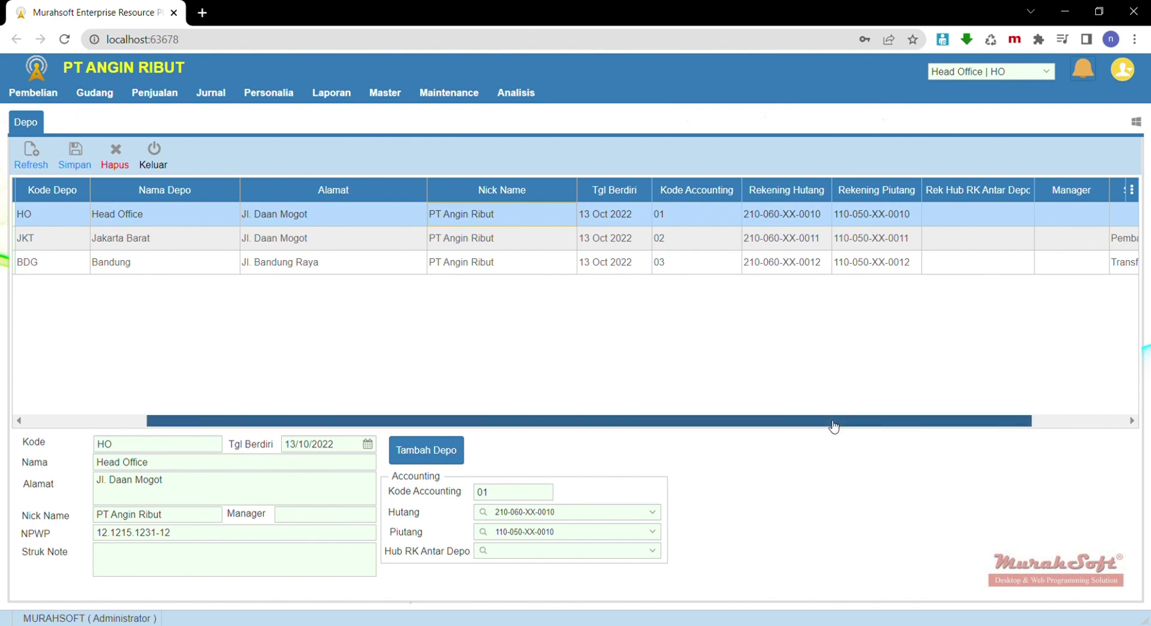
{"action": "left_click_drag", "start_coordinate": [835, 423], "coordinate": [783, 437]}
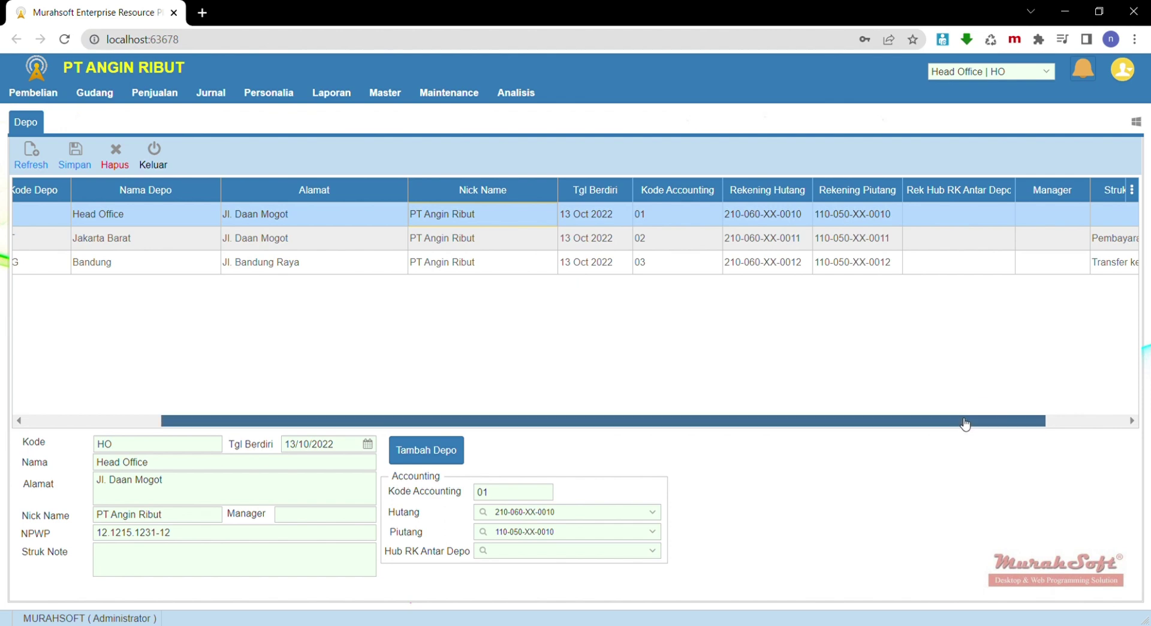
{"action": "scroll", "coordinate": [1034, 427], "scroll_direction": "right", "scroll_amount": 3}
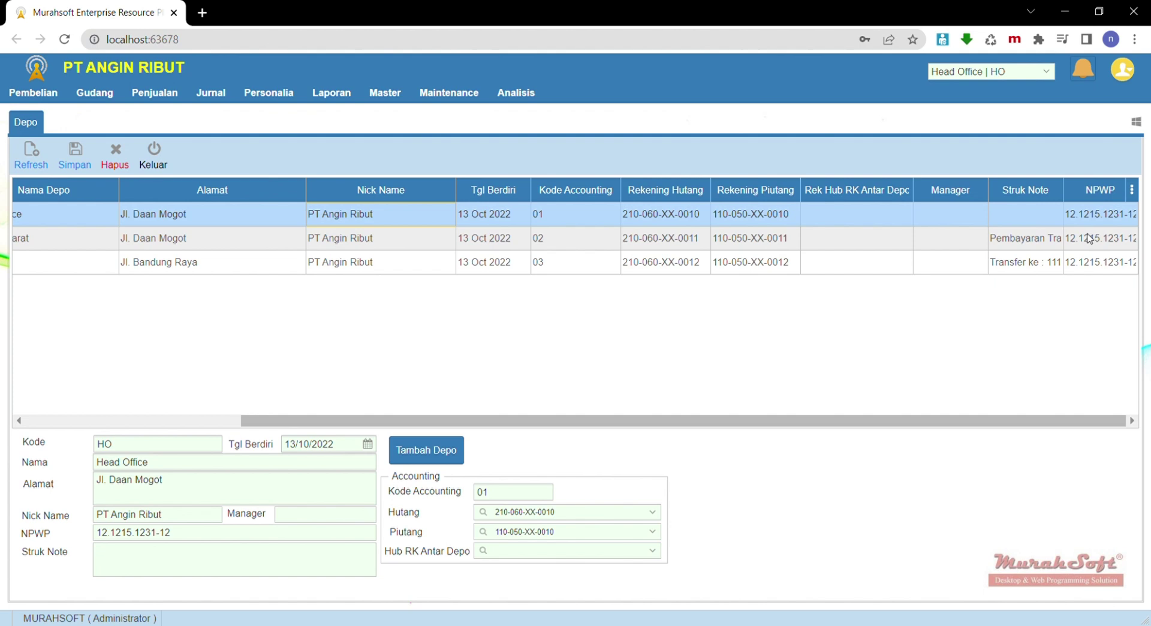
{"action": "left_click", "coordinate": [195, 220]}
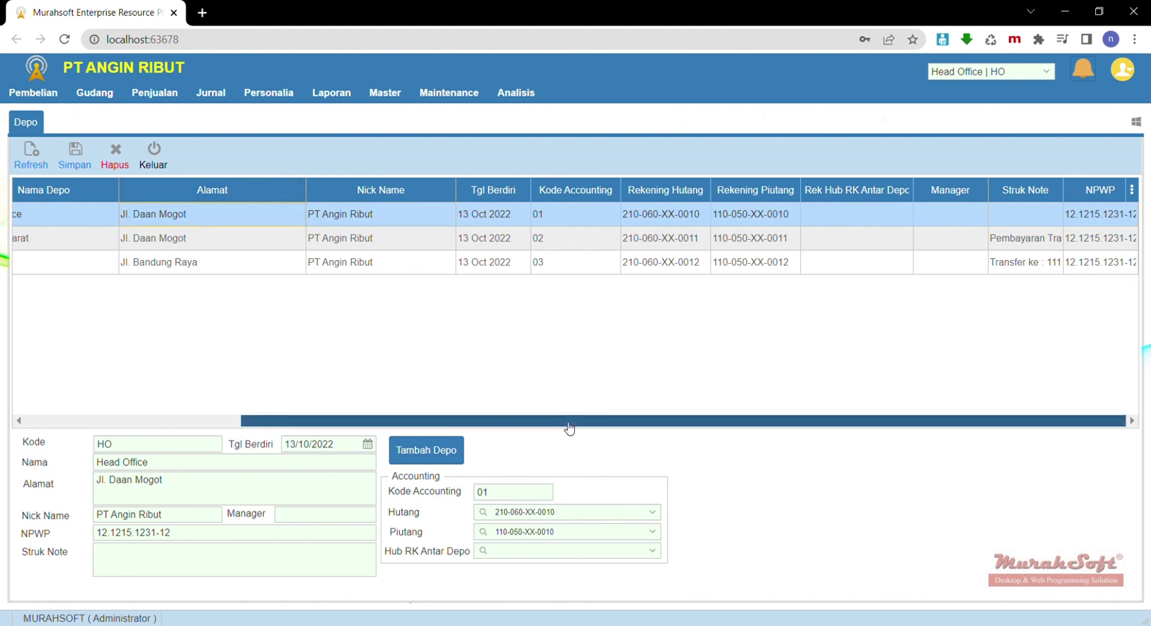
{"action": "left_click_drag", "start_coordinate": [569, 427], "coordinate": [112, 456]}
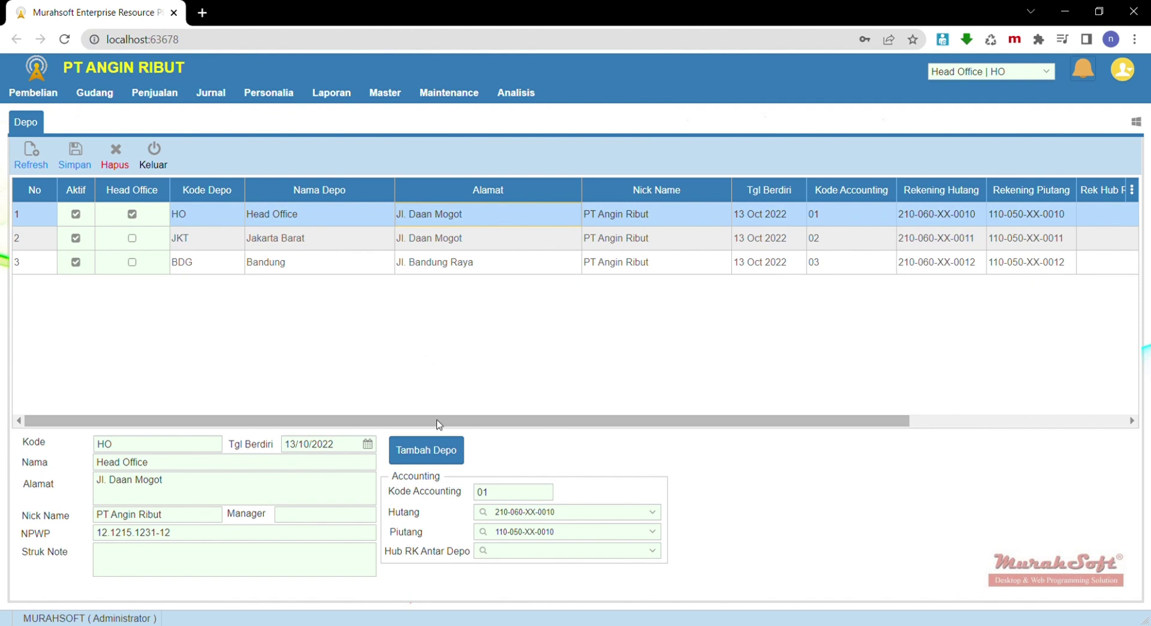
Step: Start a new depo entry and enter SUM as its code
{"action": "left_click", "coordinate": [438, 459]}
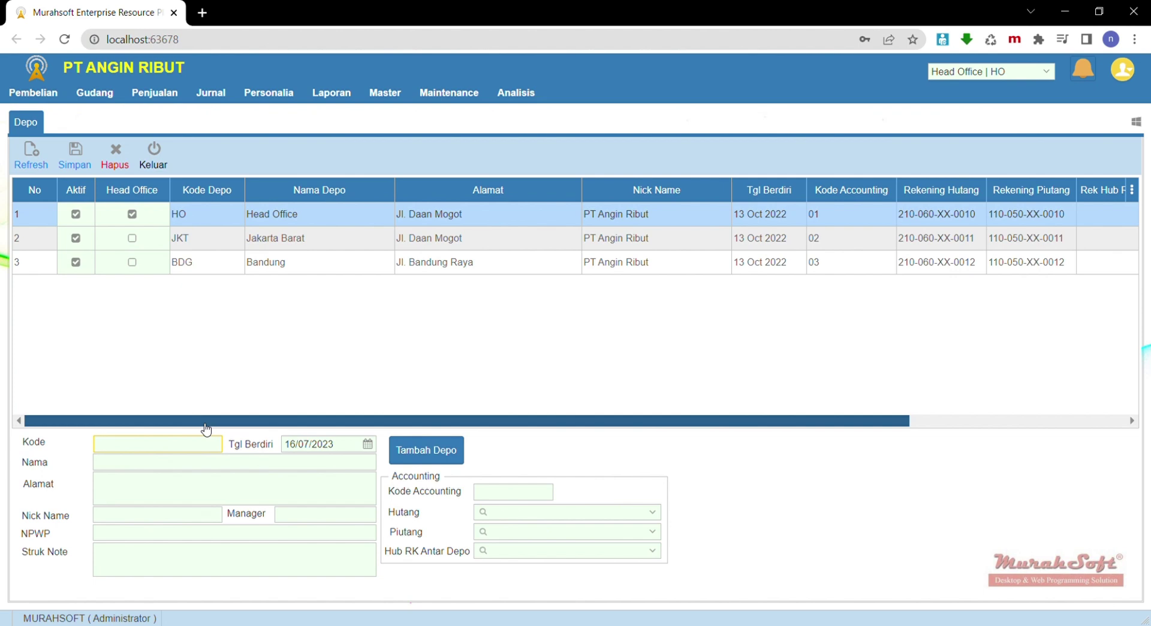
{"action": "type", "text": "SUMU"}
{"action": "key", "text": "BackSpace"}
{"action": "key", "text": "BackSpace"}
{"action": "type", "text": "M"}
{"action": "key", "text": "Tab"}
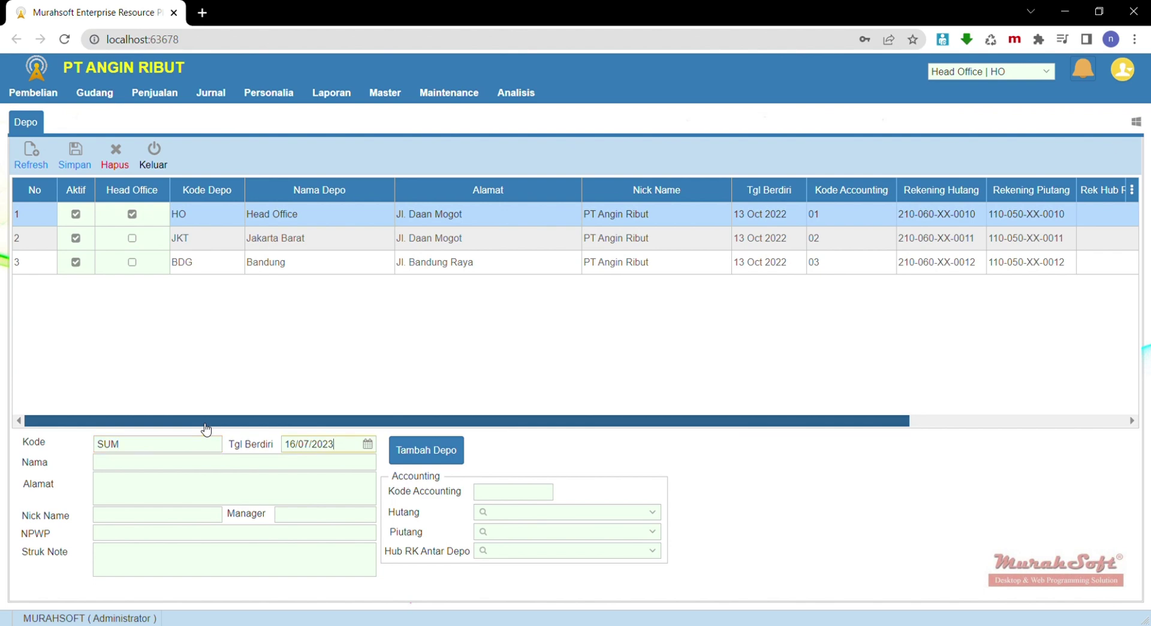
Step: Name the new depo SUMATRA UTARA and fill in its street address
{"action": "key", "text": "Tab"}
{"action": "type", "text": "SUMATRA UTRA"}
{"action": "key", "text": "BackSpace"}
{"action": "key", "text": "BackSpace"}
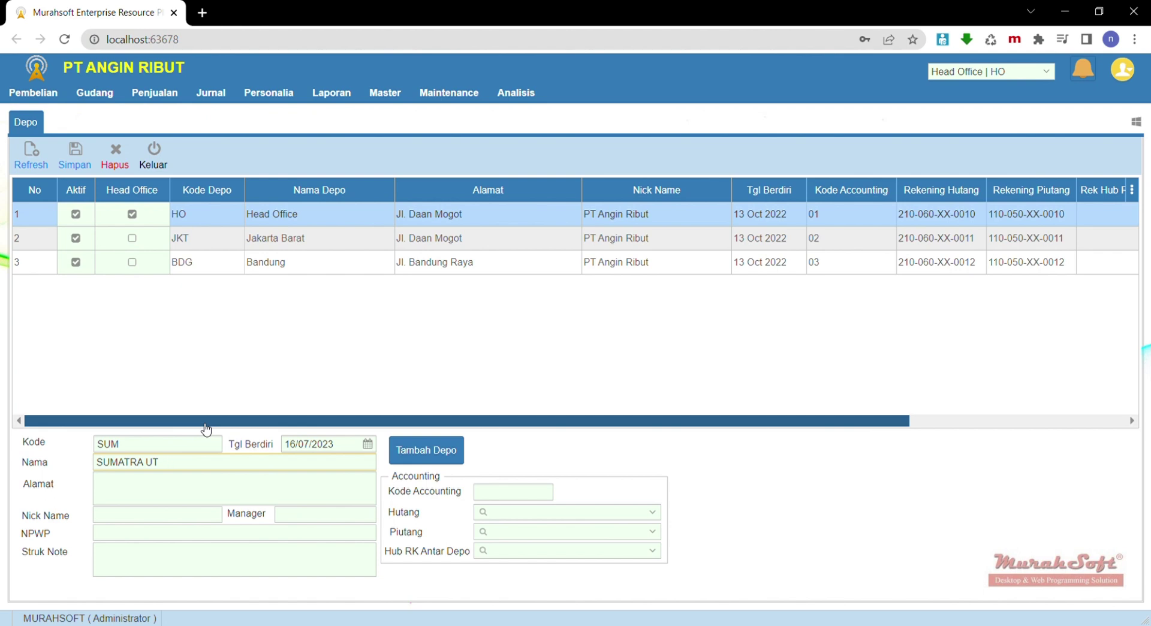
{"action": "type", "text": "ARA"}
{"action": "type", "text": "JL SUMATRA"}
{"action": "key", "text": "Return"}
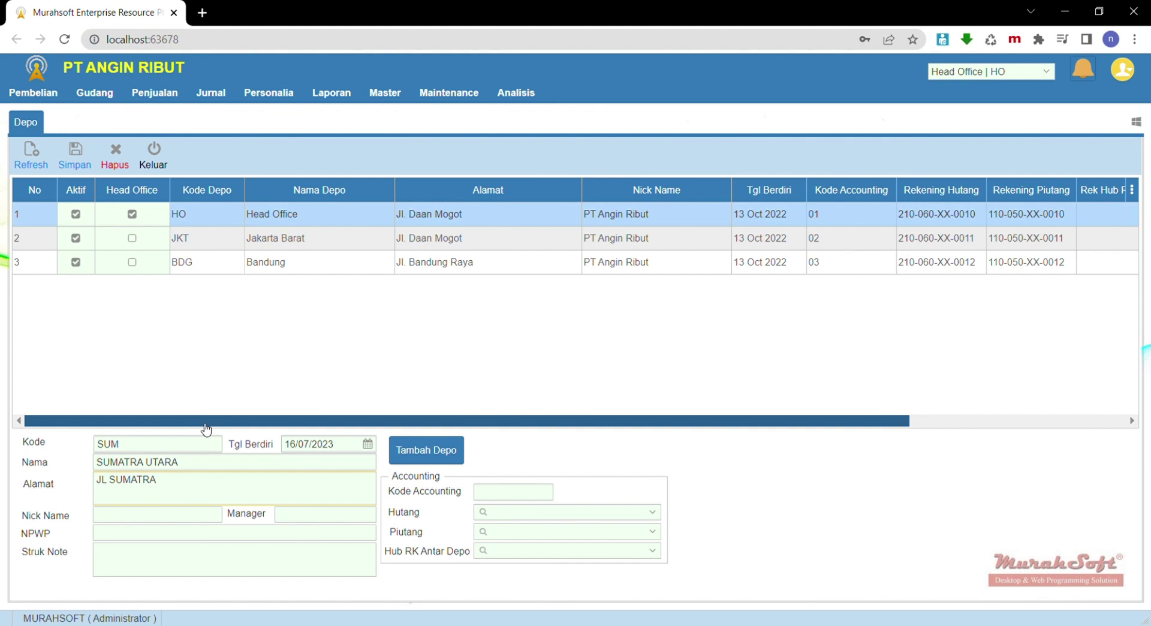
Step: Enter PT Angin RIbut as the new depo's nick name and fill in the manager's name
{"action": "left_click", "coordinate": [128, 521]}
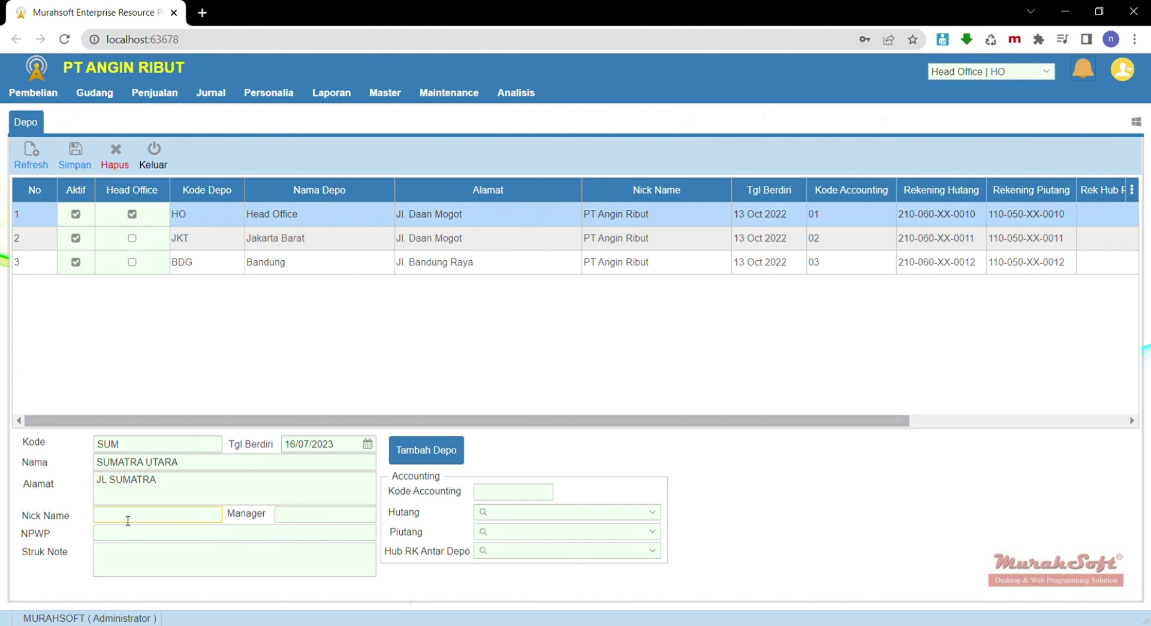
{"action": "type", "text": "PT ANGIN"}
{"action": "key", "text": "BackSpace"}
{"action": "key", "text": "BackSpace"}
{"action": "key", "text": "BackSpace"}
{"action": "key", "text": "BackSpace"}
{"action": "type", "text": "ngin Ri"}
{"action": "type", "text": "but"}
{"action": "type", "text": "Nina"}
{"action": "key", "text": "Tab"}
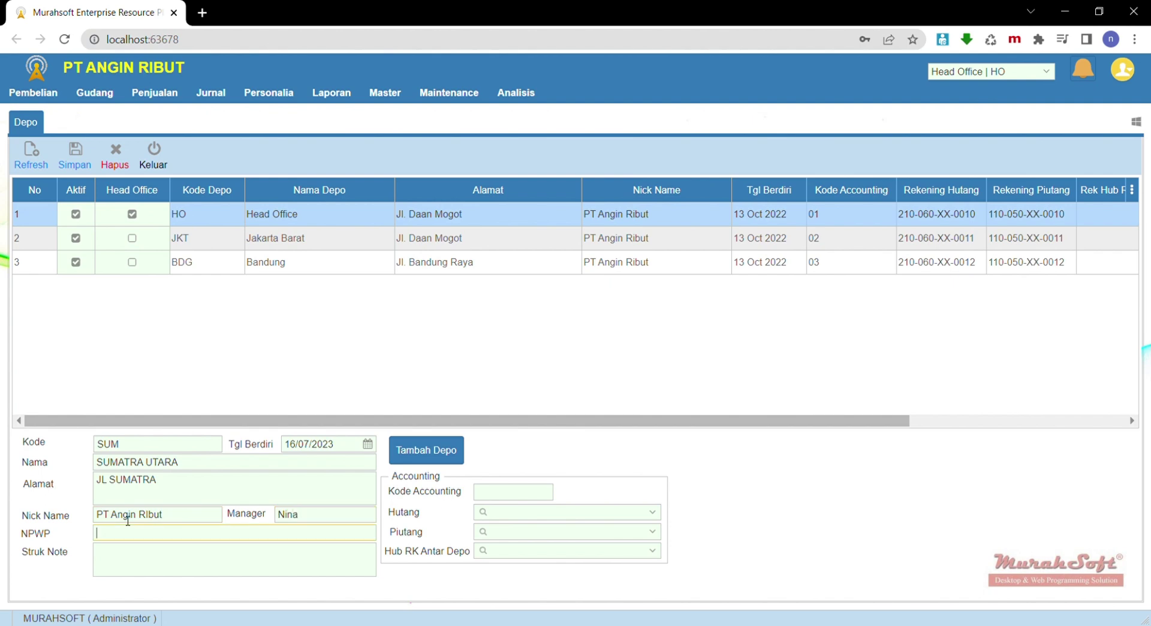
Step: Fill in the new depo's NPWP tax number and a struk note reading "Transfer ke bank:" followed by the bank account number
{"action": "type", "text": "123456"}
{"action": "key", "text": "Tab"}
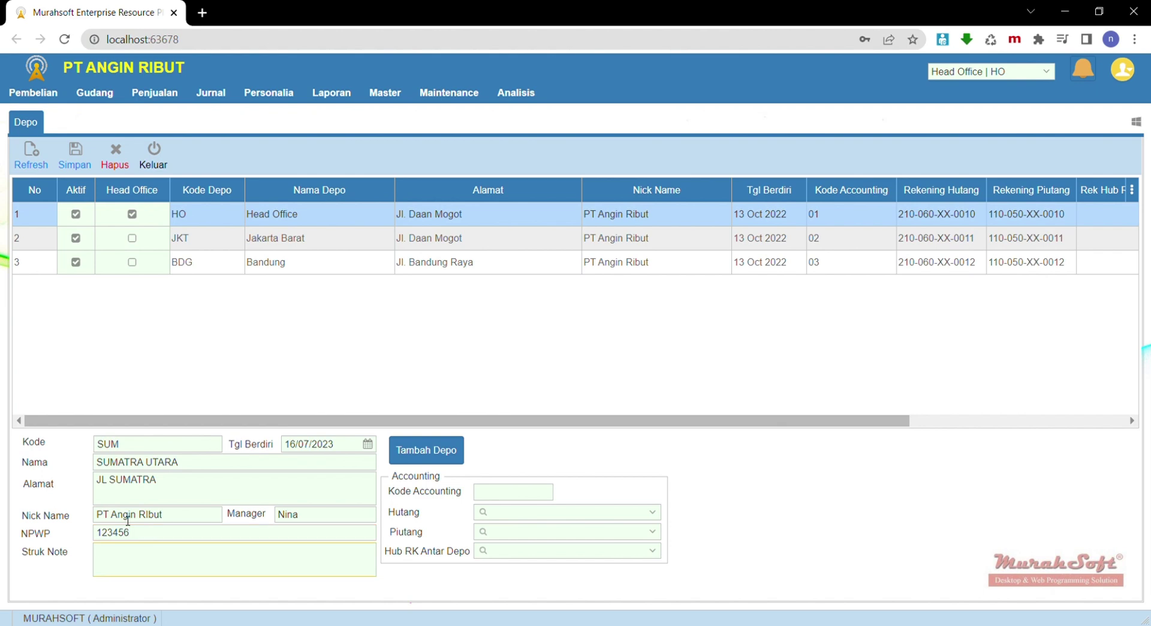
{"action": "type", "text": "Transfer ke bank: 1234566"}
Step: Set the new depo's accounting code to 04 and its Hutang account to Hutang Antar Cabang BDG
{"action": "left_click", "coordinate": [501, 493]}
{"action": "type", "text": "04"}
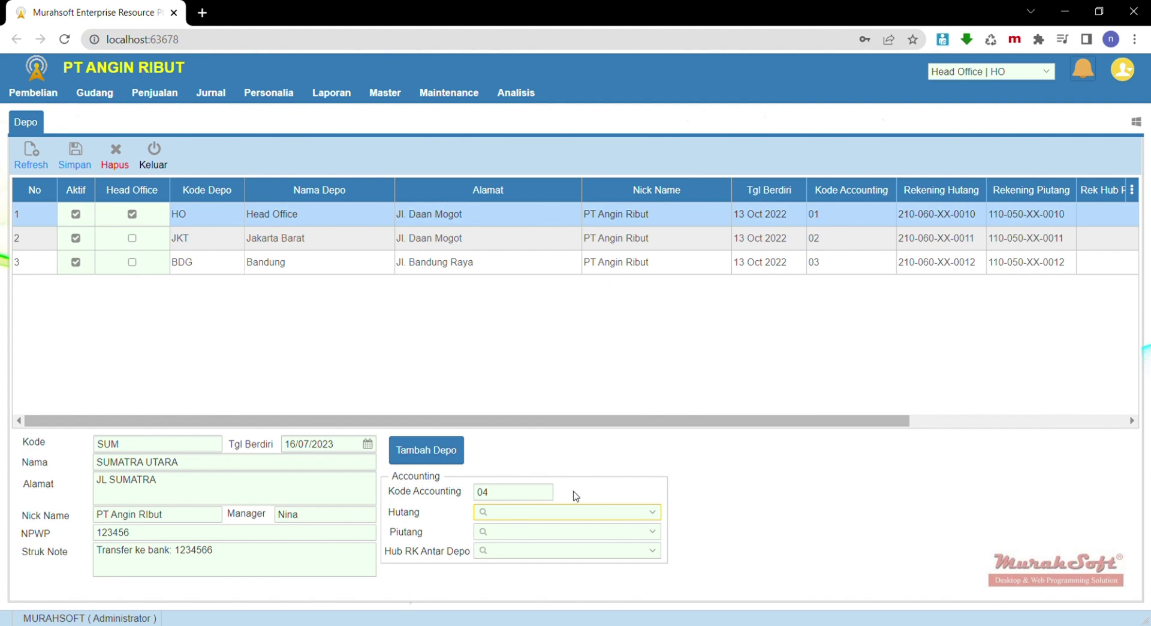
{"action": "left_click", "coordinate": [652, 512]}
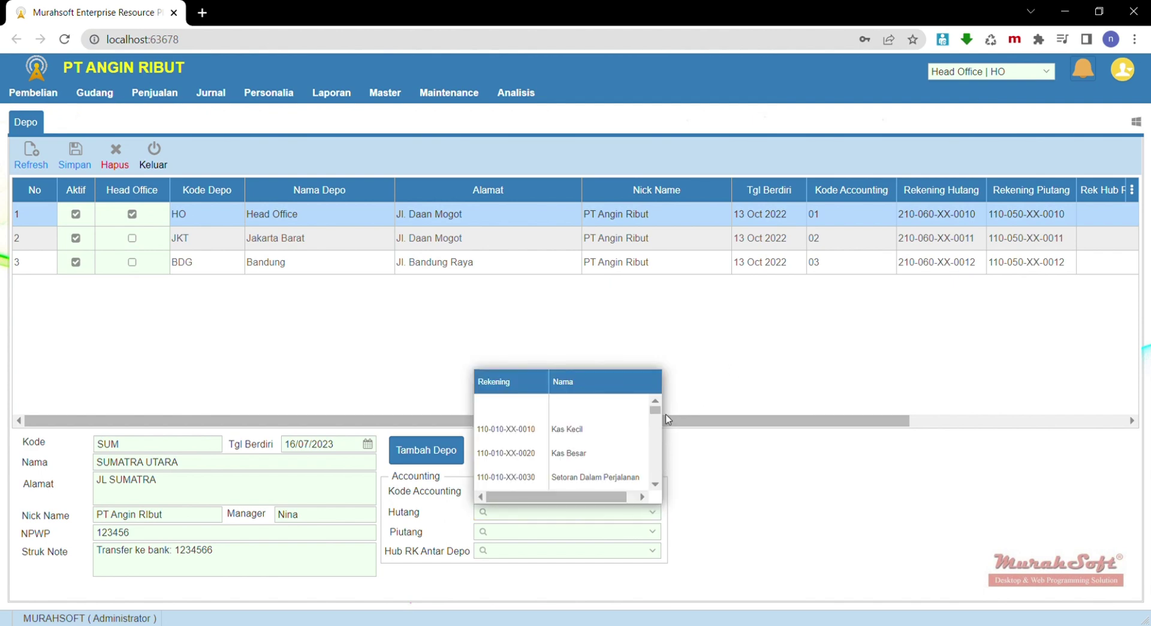
{"action": "left_click_drag", "start_coordinate": [660, 412], "coordinate": [661, 437]}
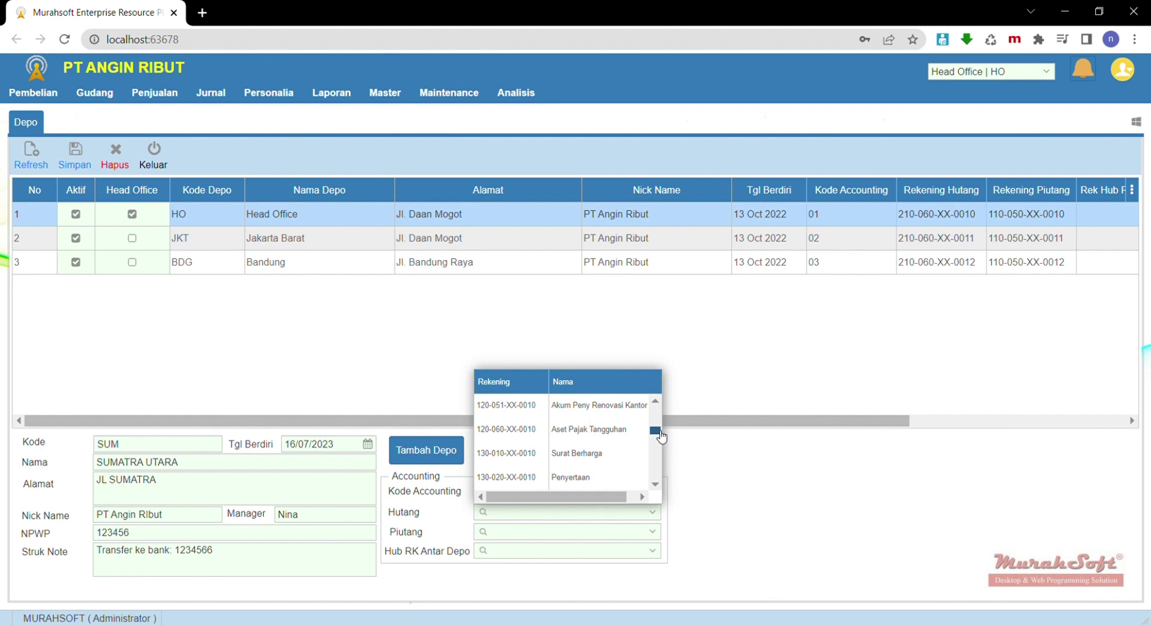
{"action": "scroll", "coordinate": [661, 461], "scroll_direction": "down", "scroll_amount": 5}
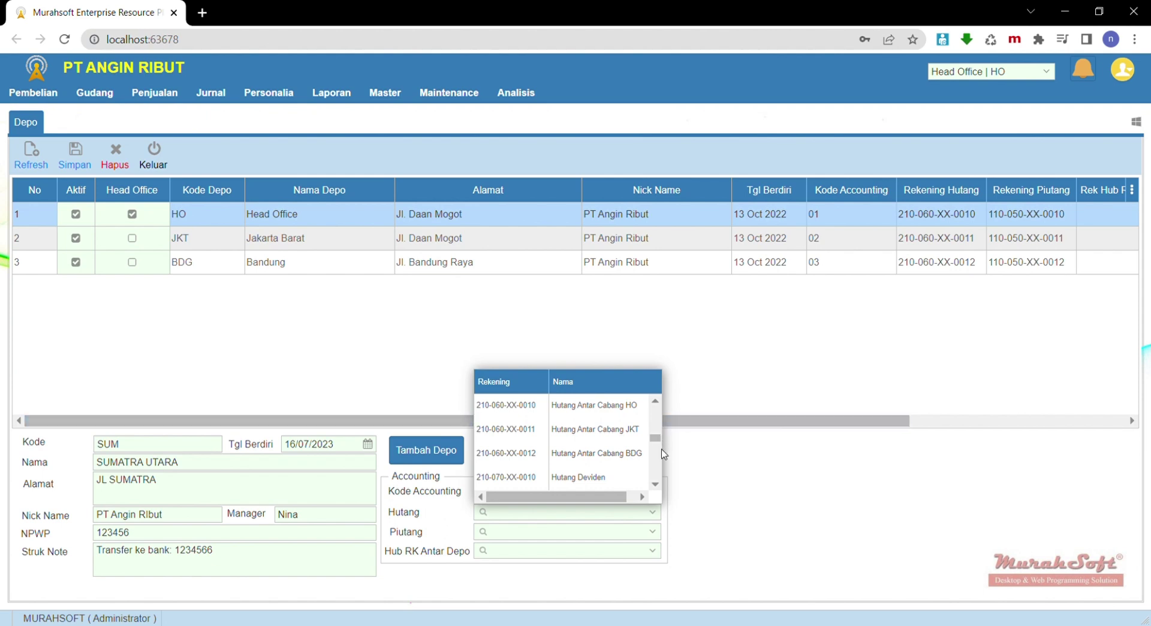
{"action": "left_click", "coordinate": [601, 459]}
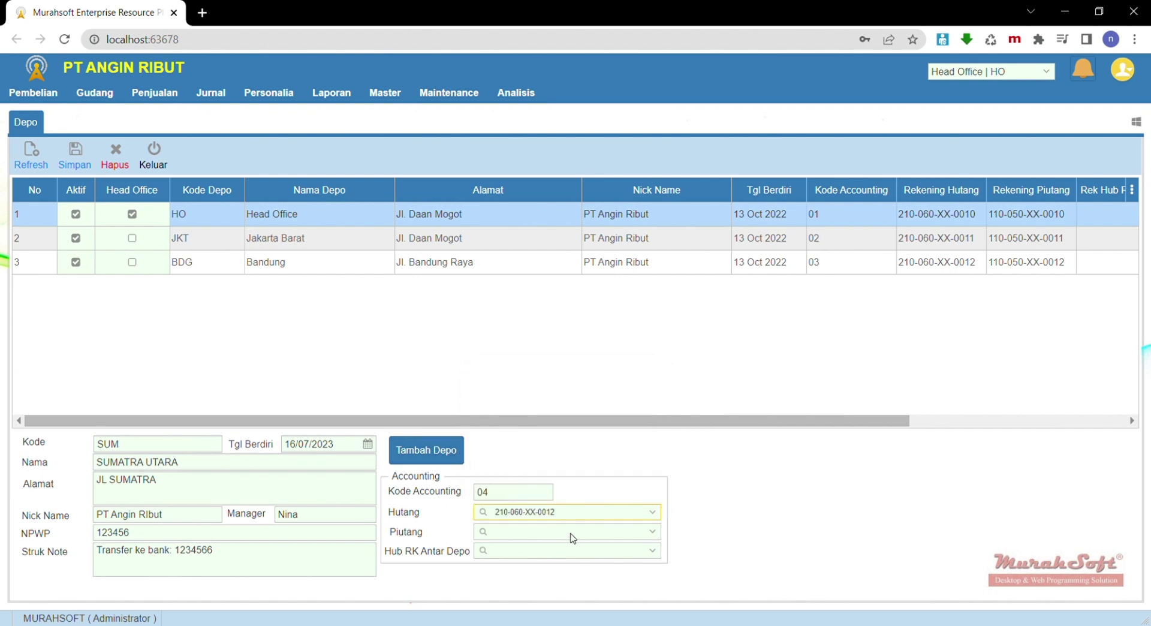
Step: Set the new depo's Piutang account to Piutang Antar Cabang BDG and save the depo
{"action": "left_click", "coordinate": [662, 531]}
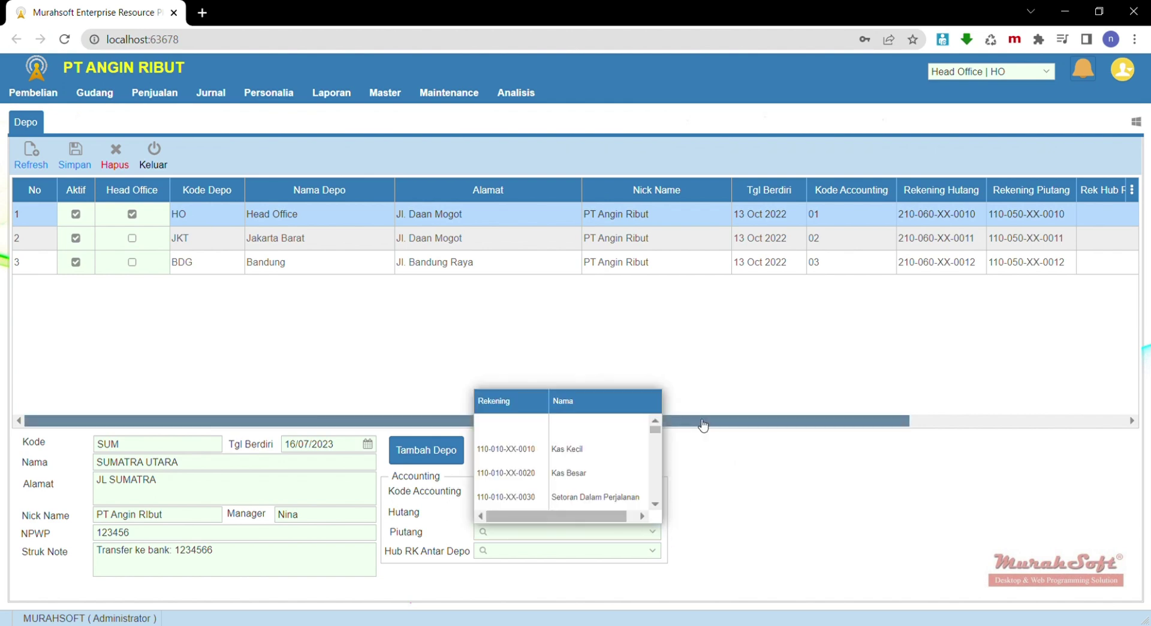
{"action": "left_click", "coordinate": [650, 474]}
{"action": "left_click", "coordinate": [657, 533]}
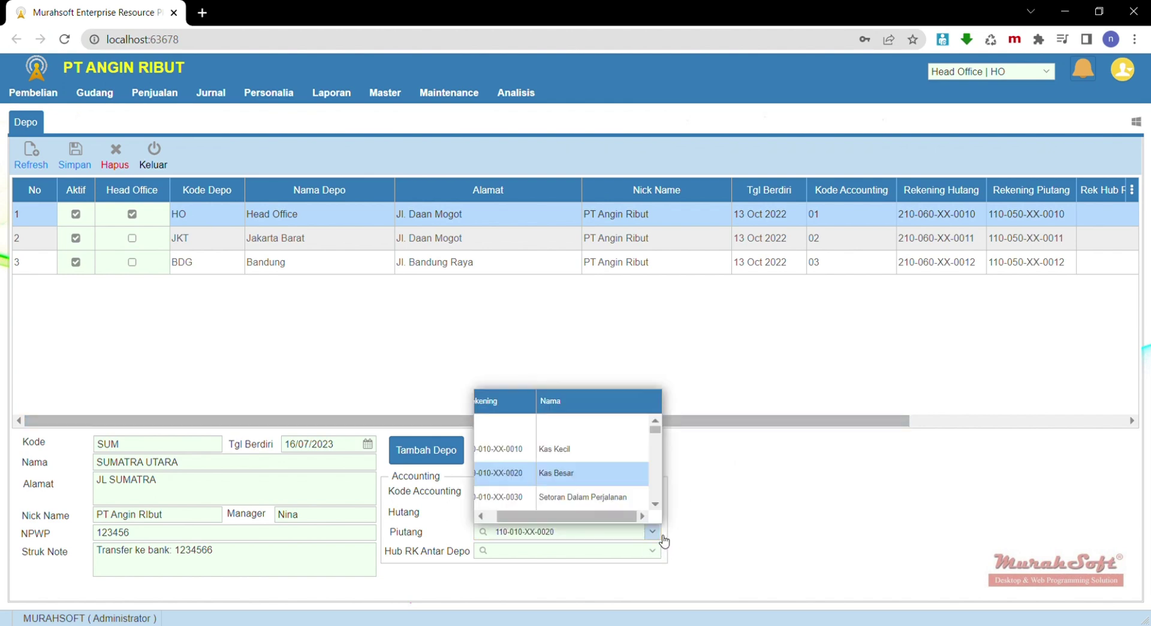
{"action": "left_click_drag", "start_coordinate": [579, 515], "coordinate": [568, 516]}
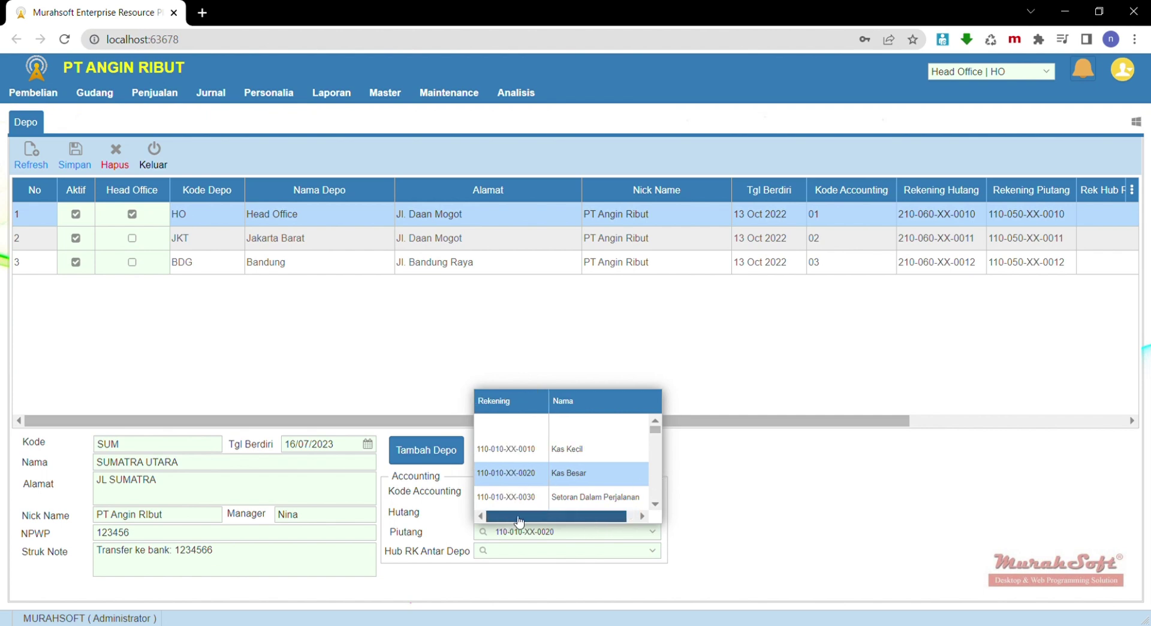
{"action": "scroll", "coordinate": [658, 481], "scroll_direction": "down", "scroll_amount": 5}
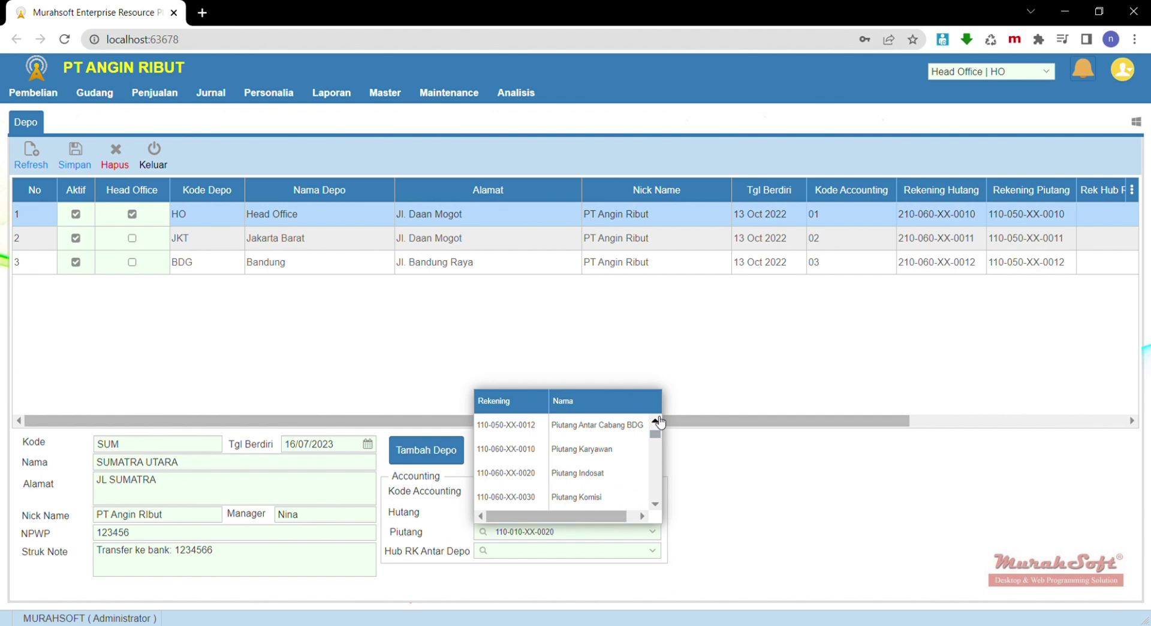
{"action": "left_click", "coordinate": [612, 427]}
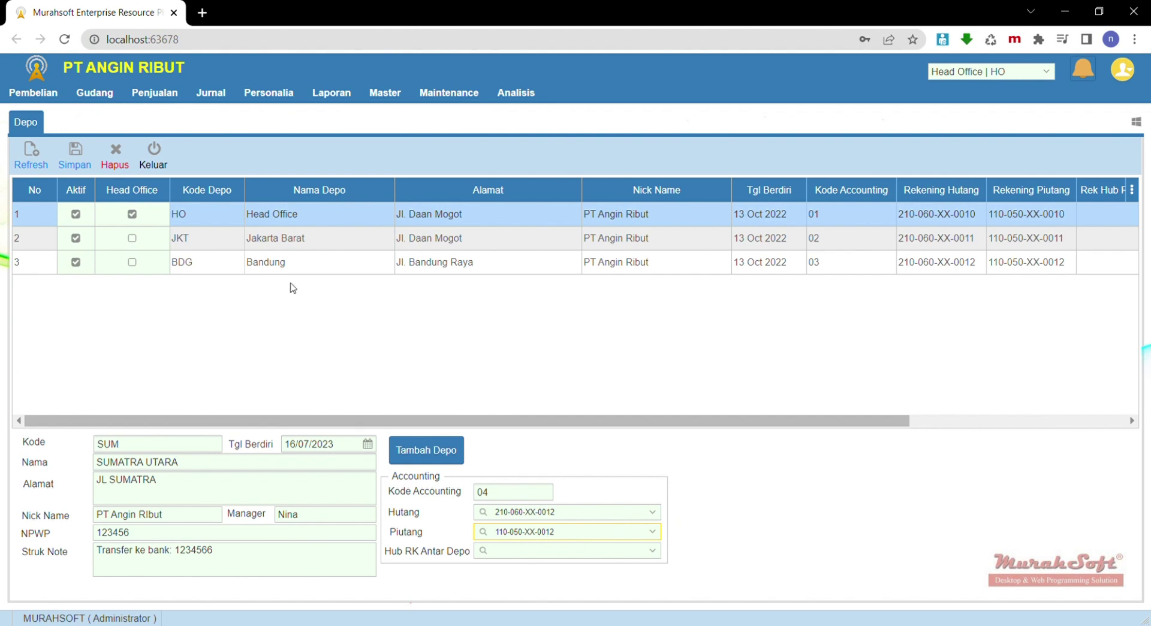
{"action": "left_click", "coordinate": [78, 166]}
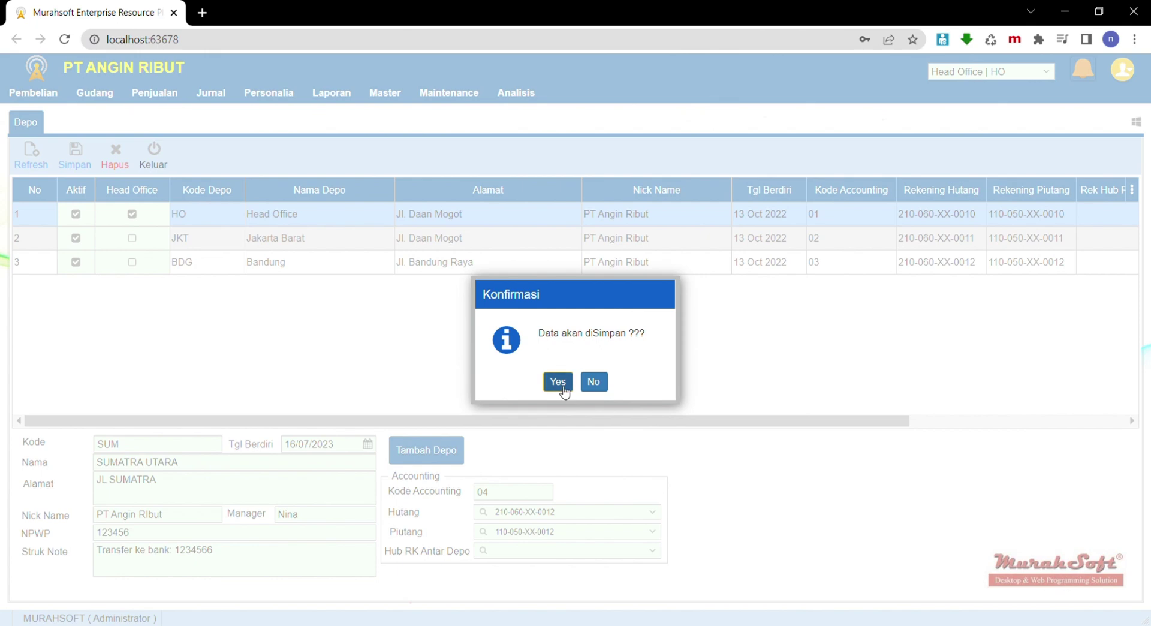
{"action": "left_click", "coordinate": [558, 383]}
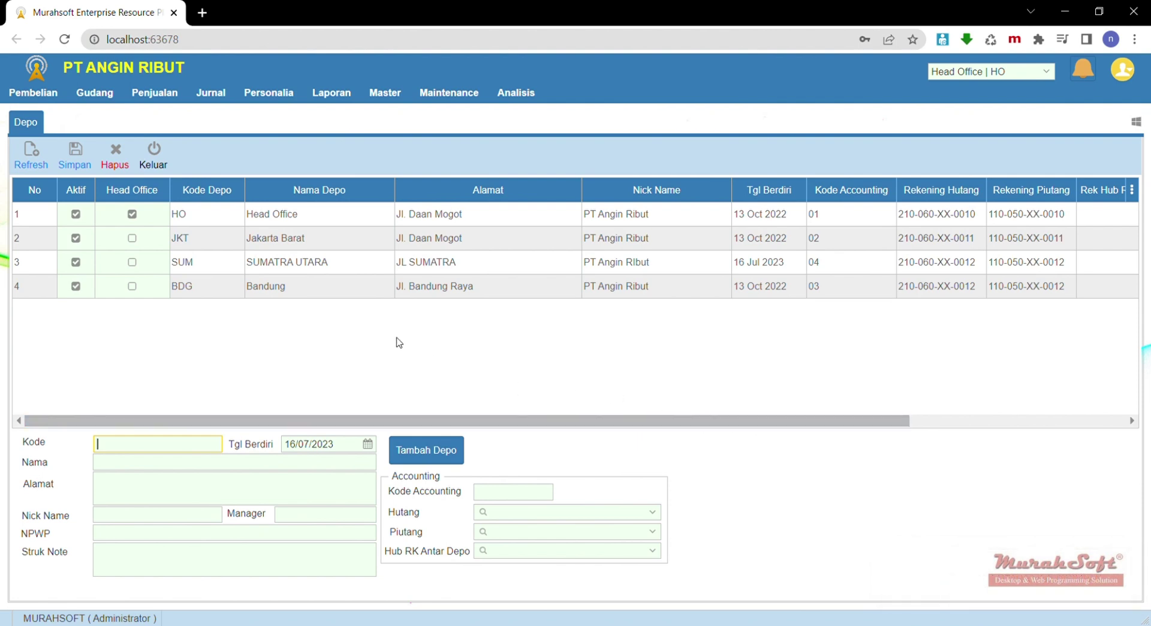
Step: Change the name of the SUM depo to SUMATRA Selatan
{"action": "left_click", "coordinate": [307, 289]}
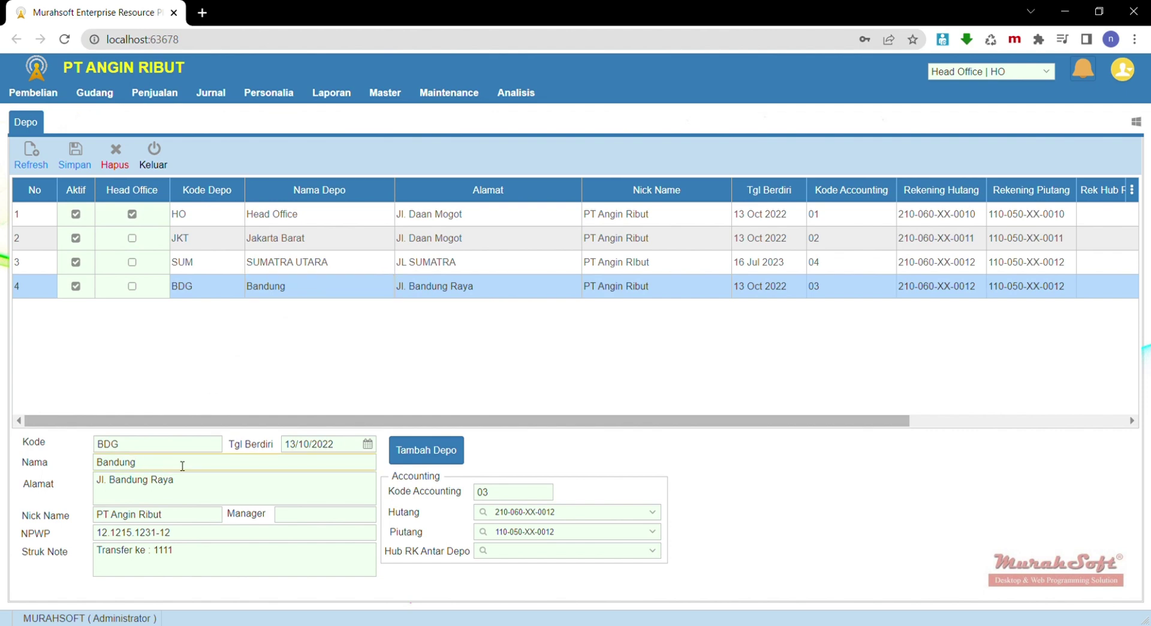
{"action": "type", "text": "Ray"}
{"action": "left_click", "coordinate": [321, 262]}
{"action": "left_click", "coordinate": [199, 463]}
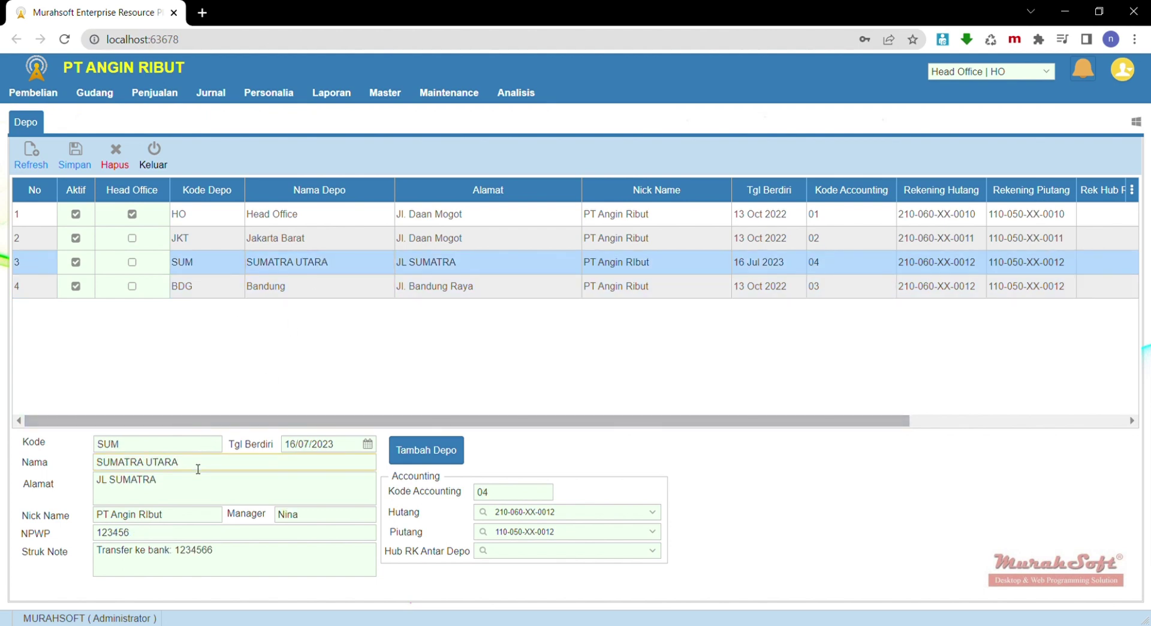
{"action": "key", "text": "BackSpace"}
{"action": "key", "text": "BackSpace"}
{"action": "key", "text": "BackSpace"}
{"action": "key", "text": "BackSpace"}
{"action": "key", "text": "BackSpace"}
{"action": "key", "text": "BackSpace"}
{"action": "type", "text": "Selatan"}
Step: Save the SUM depo's name change and reselect the SUMATRA Selatan record in the depo list
{"action": "left_click", "coordinate": [653, 512]}
{"action": "left_click", "coordinate": [763, 518]}
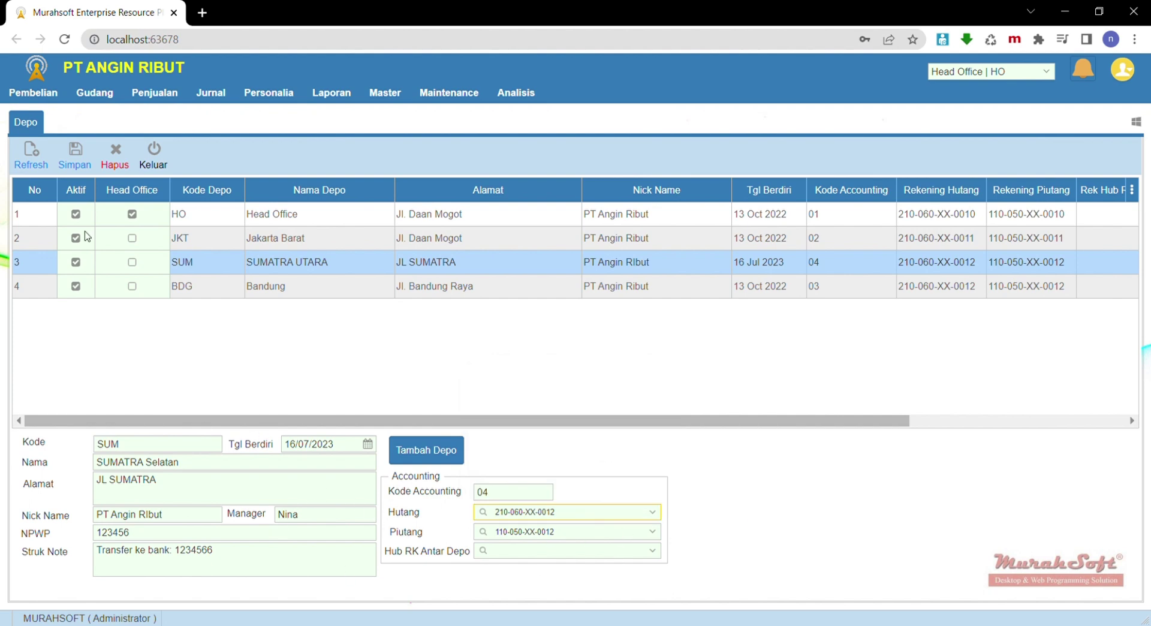
{"action": "left_click", "coordinate": [75, 155]}
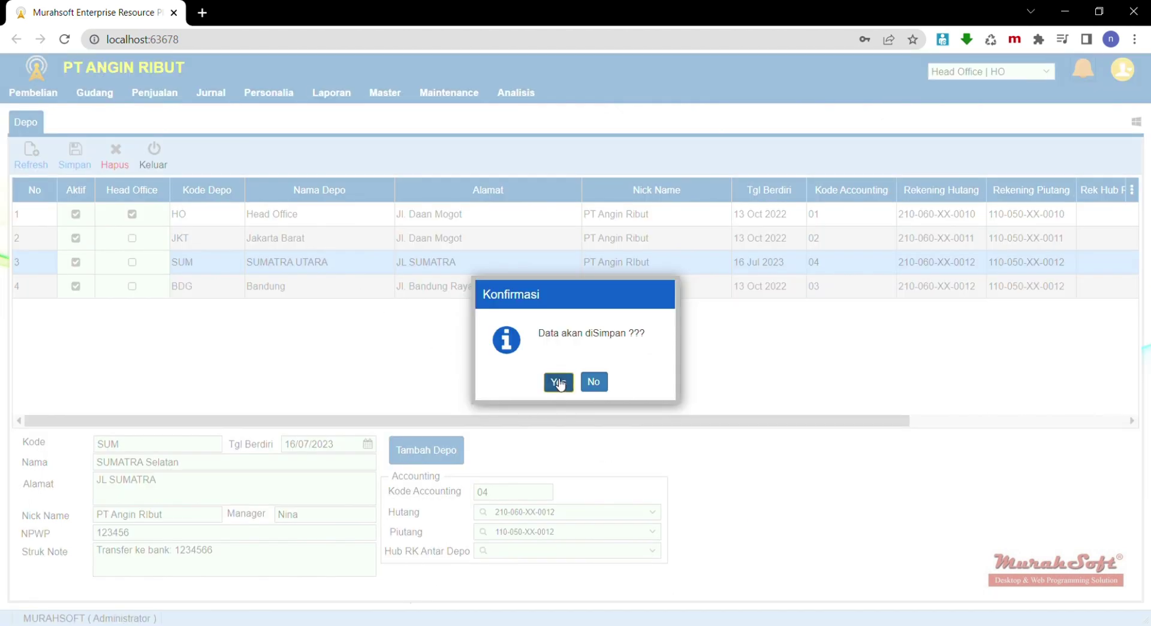
{"action": "left_click", "coordinate": [558, 382]}
{"action": "left_click", "coordinate": [311, 247]}
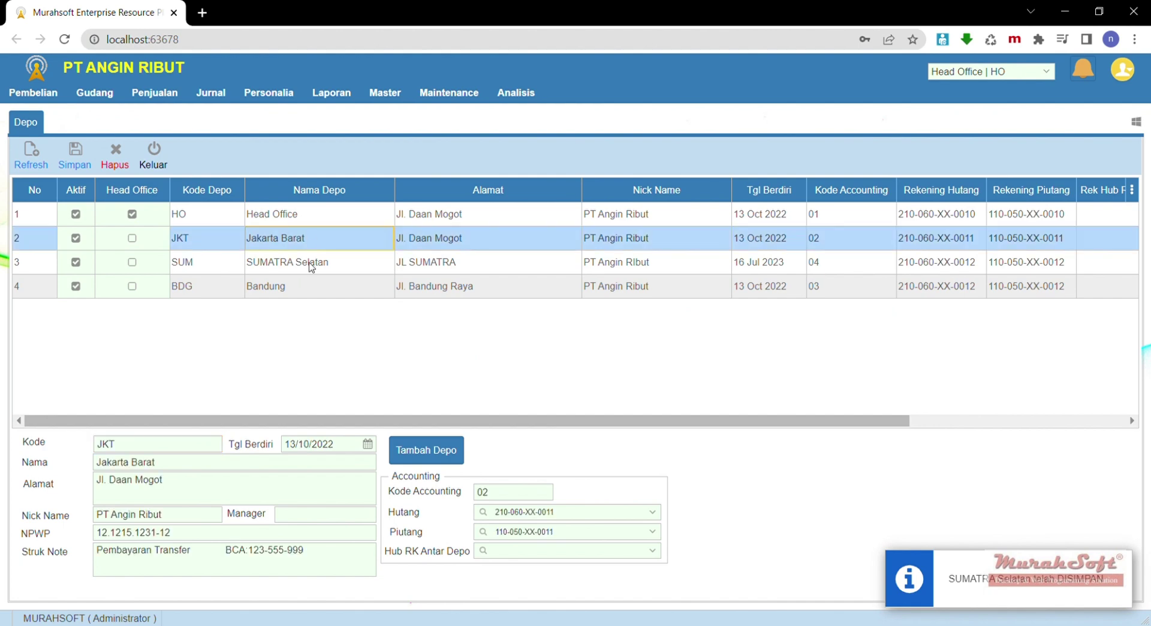
{"action": "left_click", "coordinate": [308, 267]}
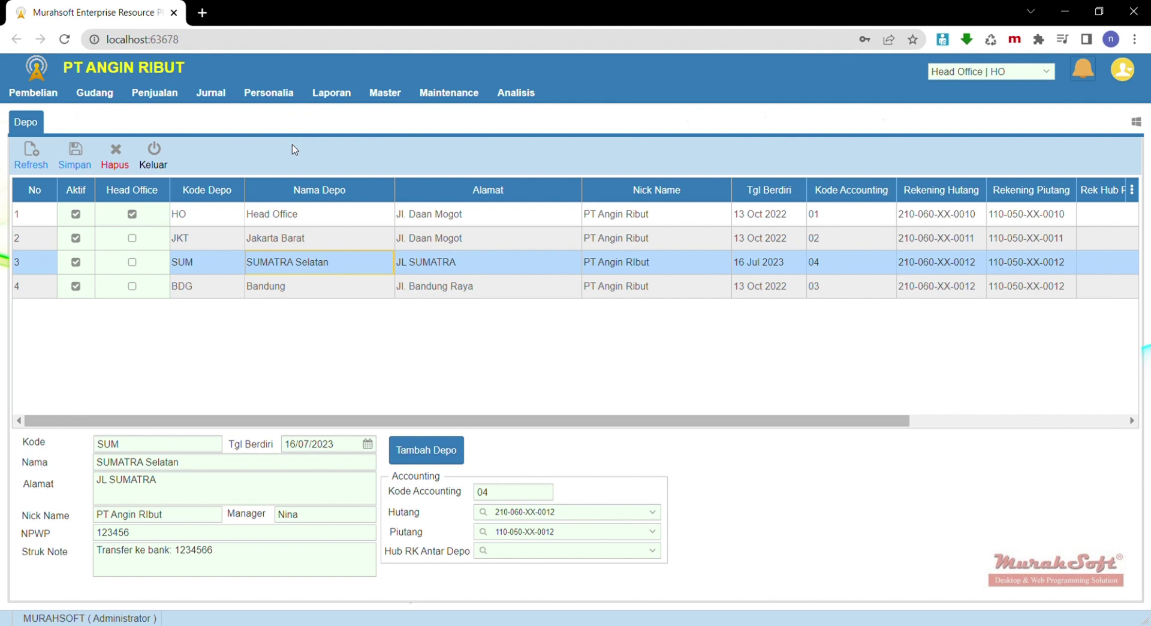
Step: Open the Lokasi master data and enter a new location with code JS and name Jakarta Selatan
{"action": "left_click", "coordinate": [392, 95]}
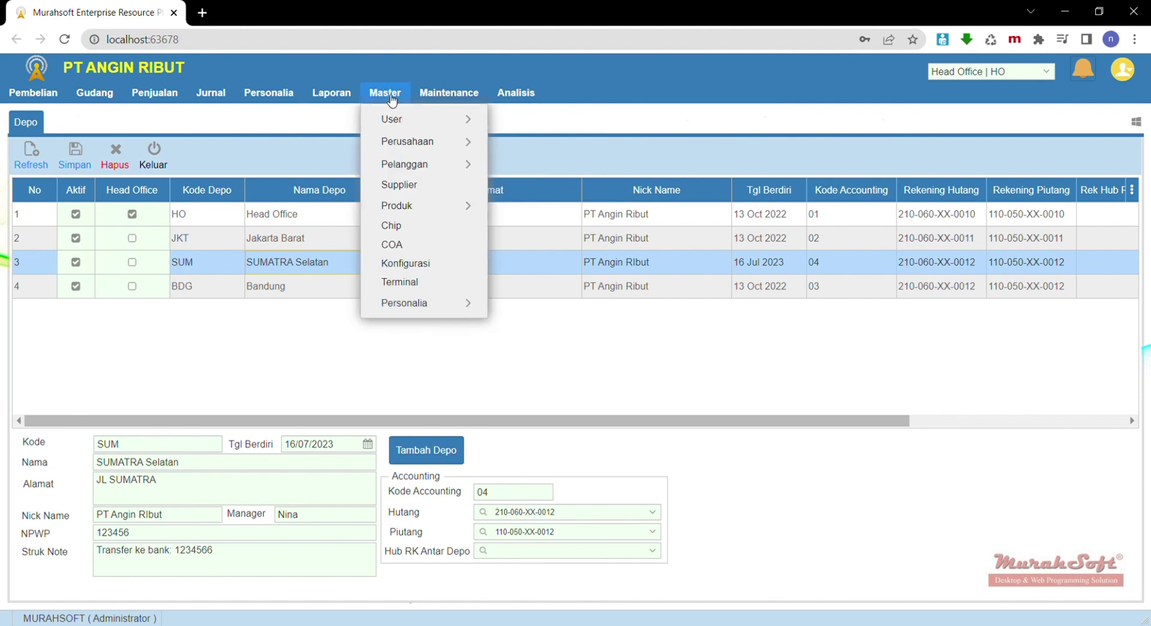
{"action": "mouse_move", "coordinate": [398, 143]}
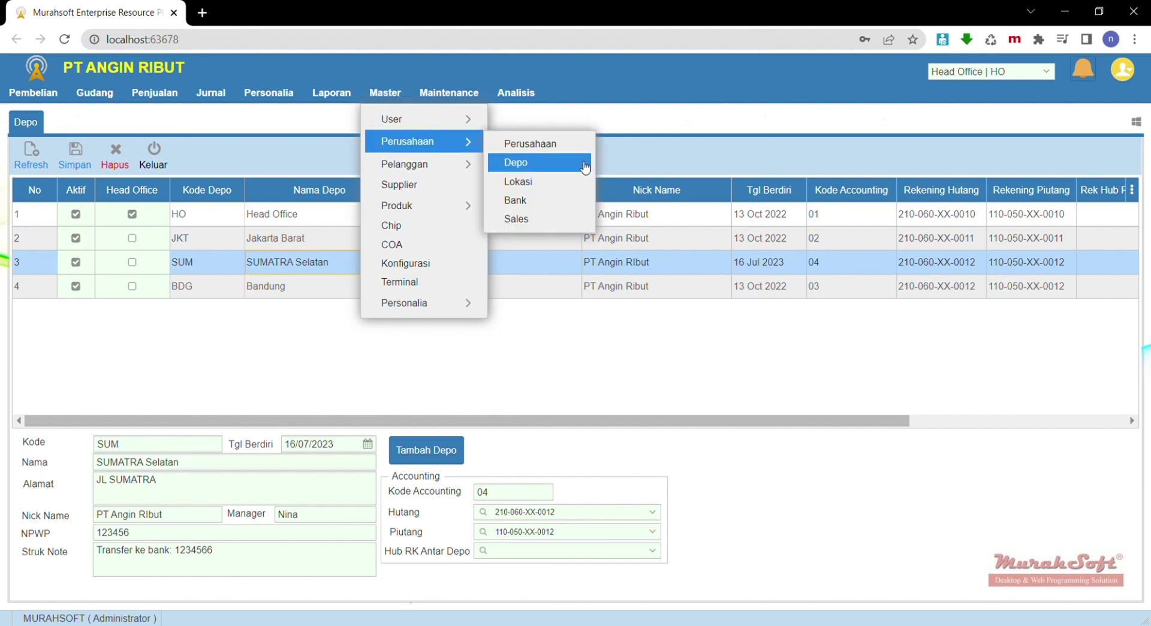
{"action": "left_click", "coordinate": [542, 183]}
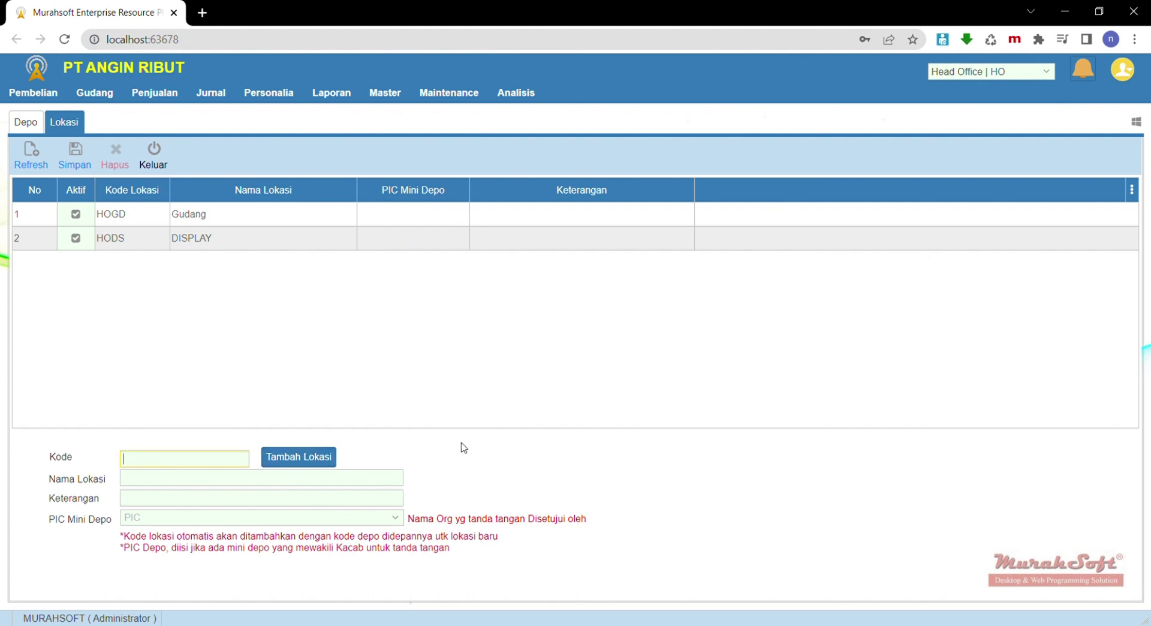
{"action": "type", "text": "JS"}
{"action": "type", "text": "jakart"}
{"action": "key", "text": "BackSpace"}
{"action": "key", "text": "BackSpace"}
{"action": "key", "text": "BackSpace"}
{"action": "key", "text": "BackSpace"}
{"action": "key", "text": "BackSpace"}
{"action": "key", "text": "BackSpace"}
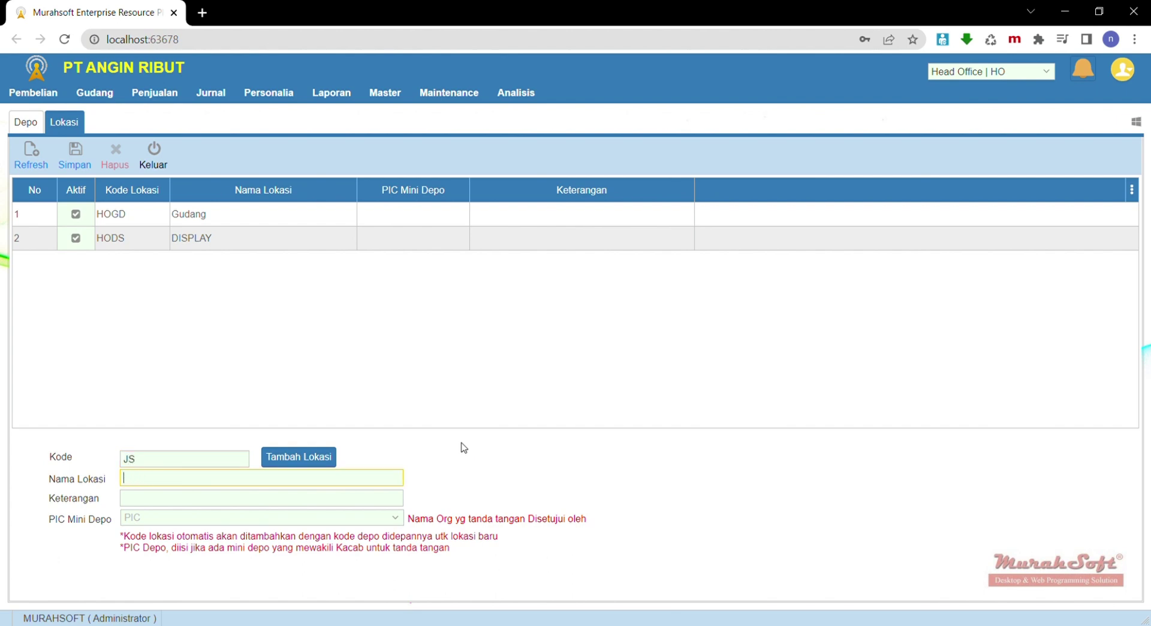
{"action": "type", "text": "Jakarta Selatan"}
Step: Look at the general Konfigurasi setup page and close it again
{"action": "left_click", "coordinate": [383, 88]}
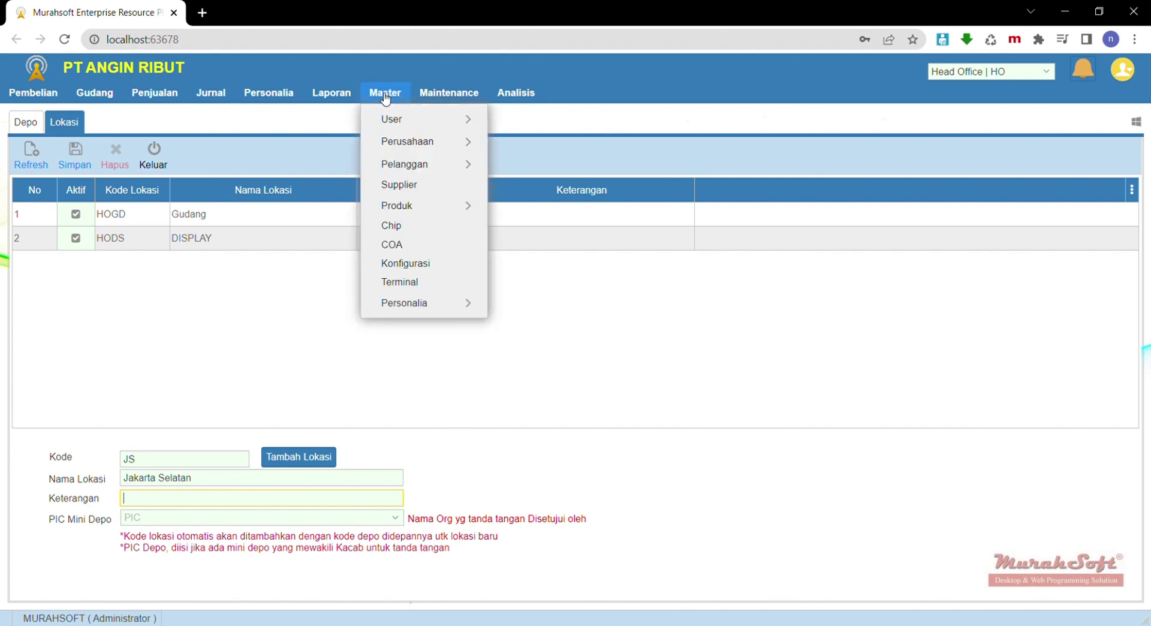
{"action": "left_click", "coordinate": [427, 267]}
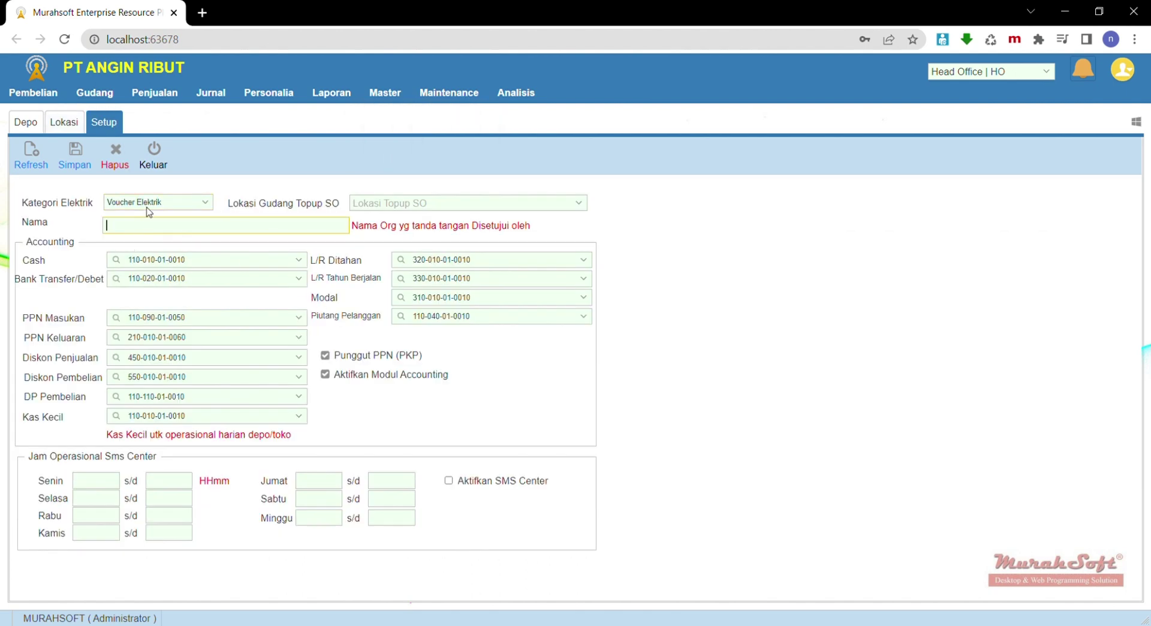
{"action": "left_click", "coordinate": [157, 165]}
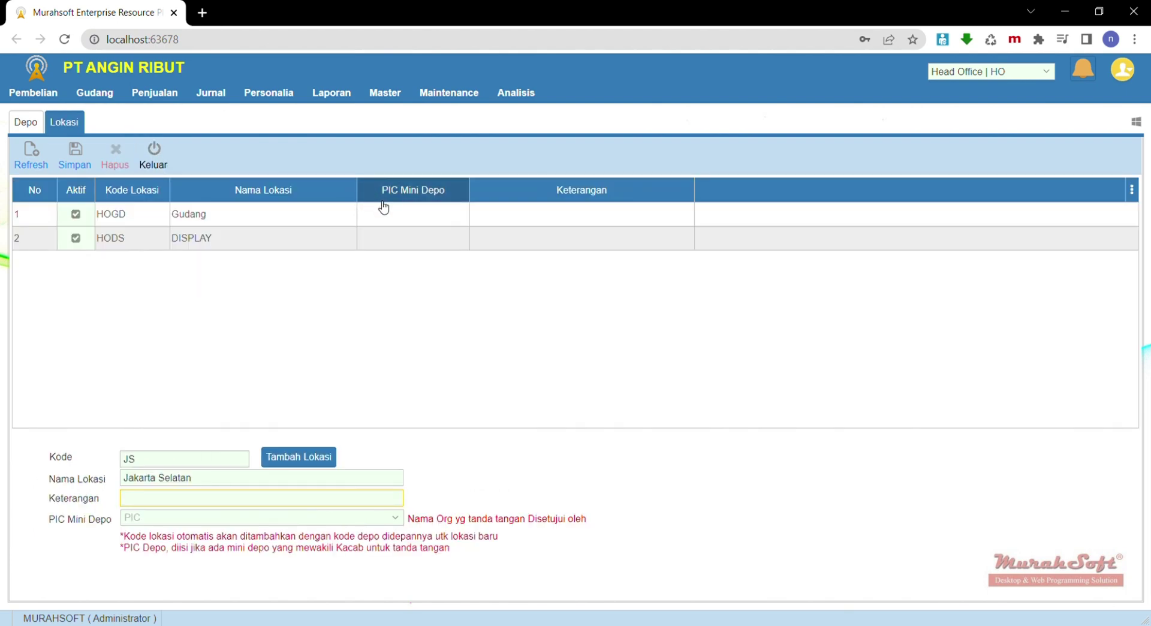
Step: Check the PIC Mini Depo choices, leave the field empty and save the new Jakarta Selatan location
{"action": "left_click", "coordinate": [129, 517]}
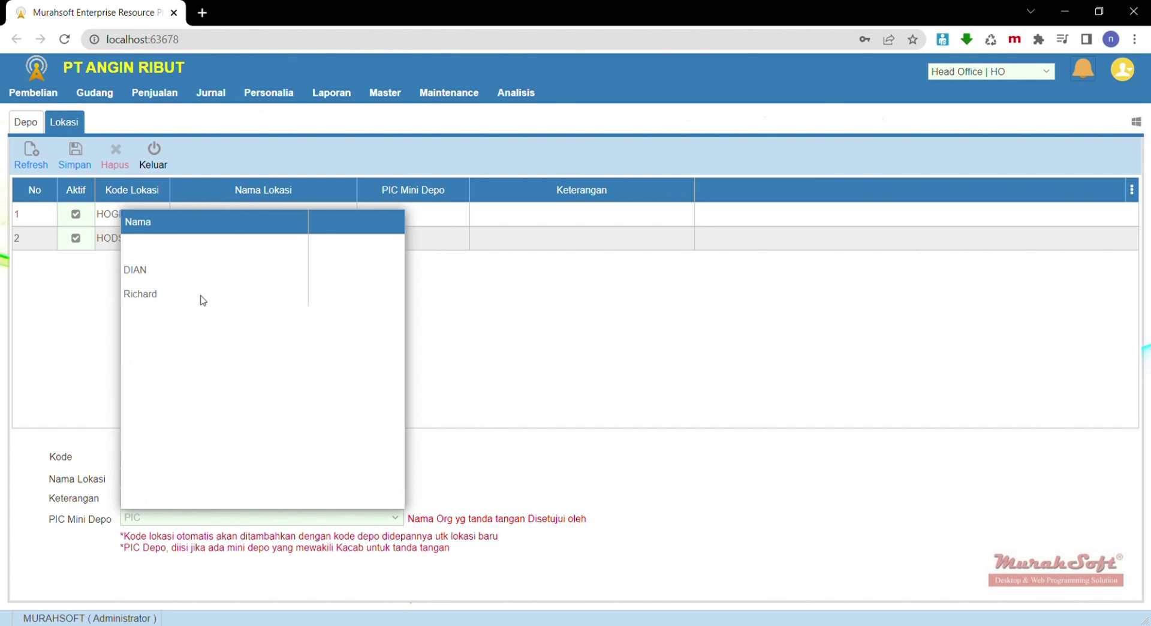
{"action": "left_click", "coordinate": [549, 484]}
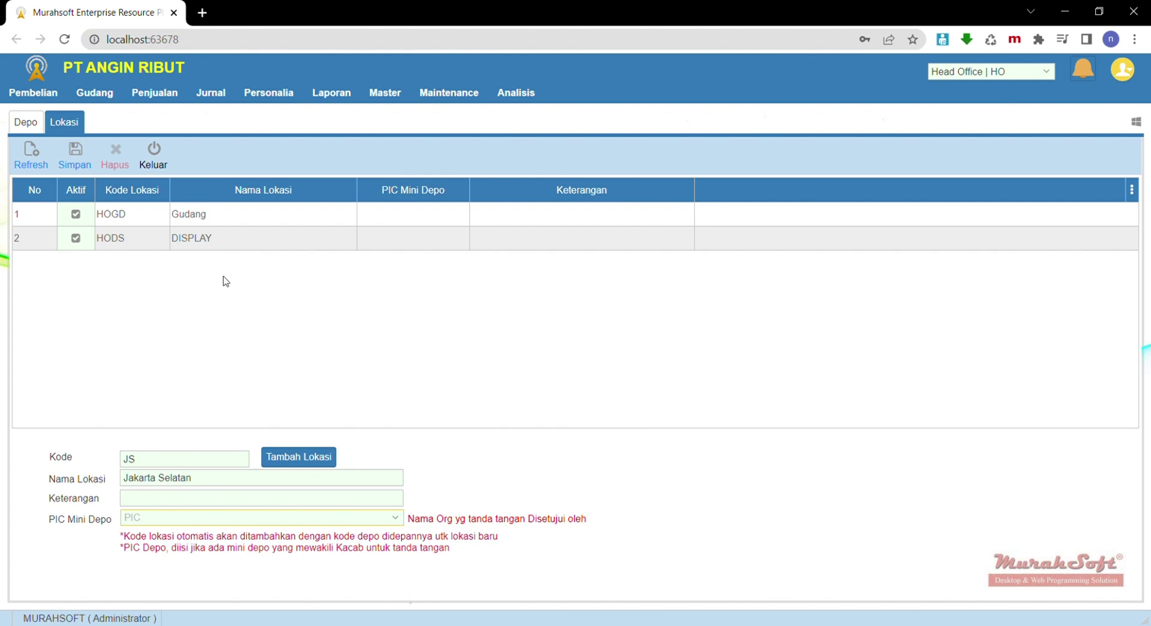
{"action": "left_click", "coordinate": [88, 170]}
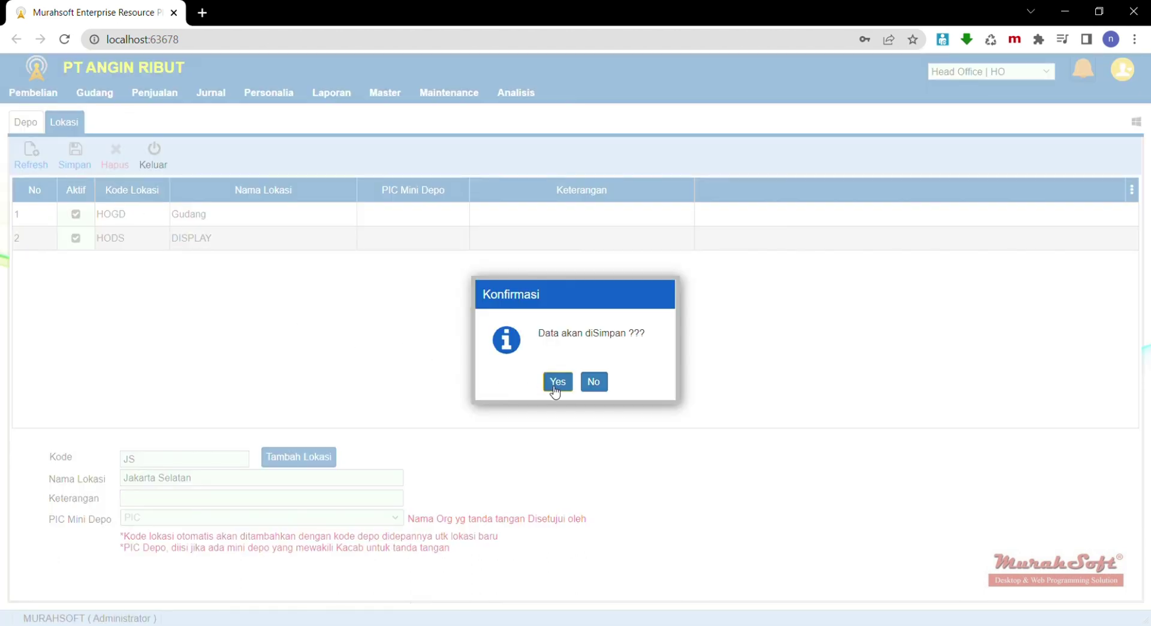
{"action": "left_click", "coordinate": [558, 387]}
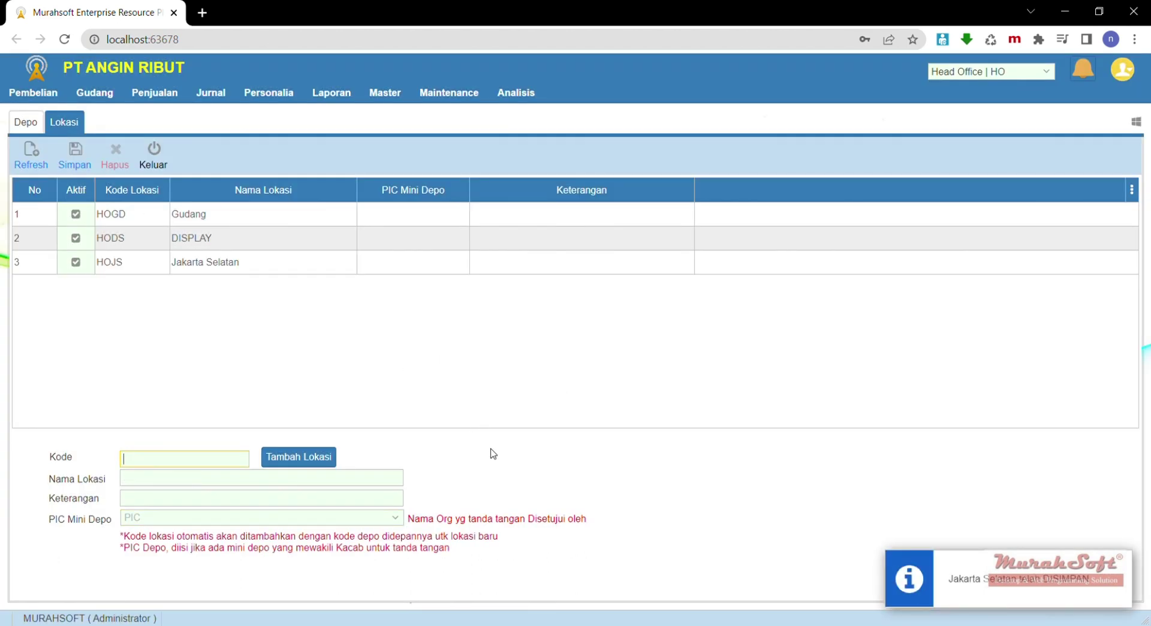
{"action": "left_click", "coordinate": [284, 241]}
{"action": "left_click", "coordinate": [284, 262]}
{"action": "left_click", "coordinate": [287, 241]}
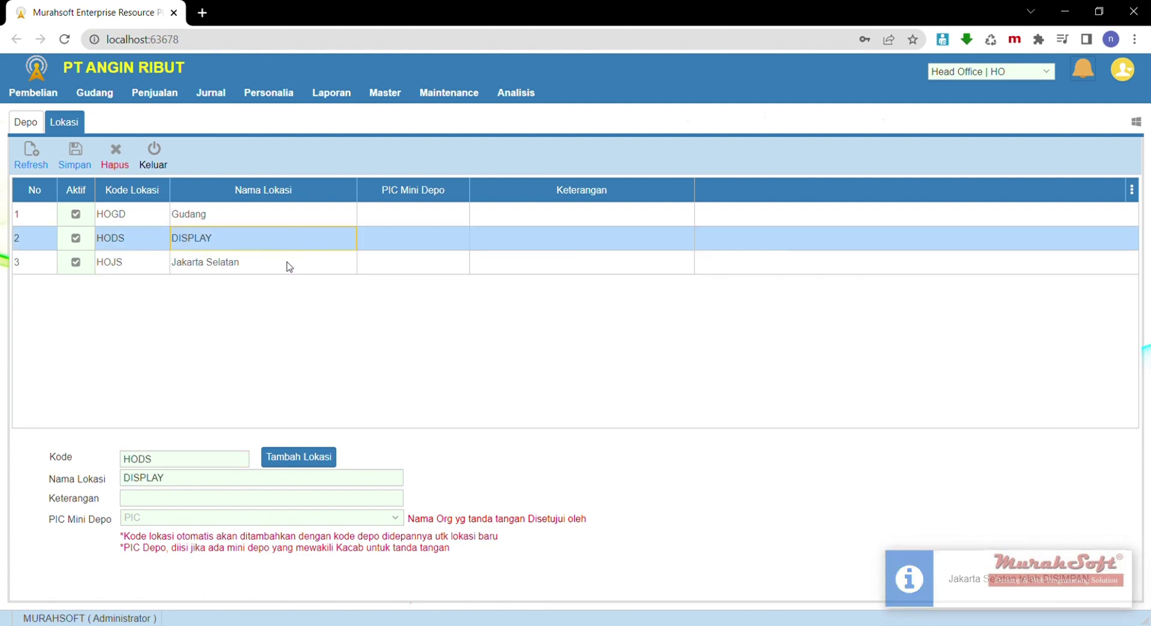
{"action": "left_click", "coordinate": [289, 264]}
{"action": "left_click", "coordinate": [296, 241]}
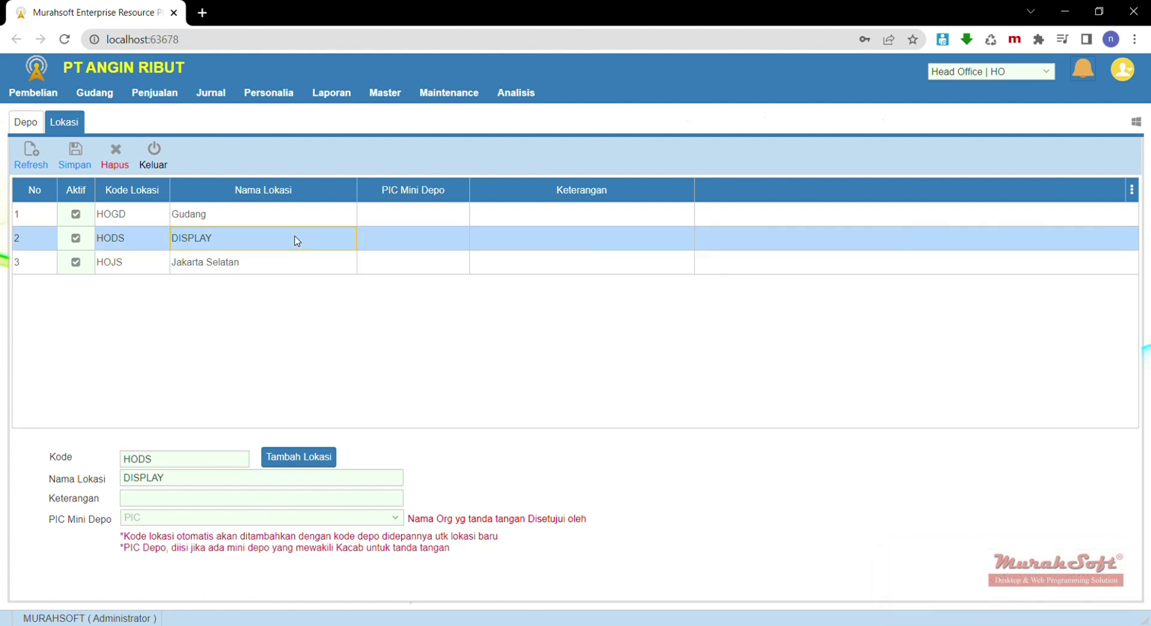
Step: Rename the HOJS location to Jakarta Selatan raya and save the change
{"action": "left_click", "coordinate": [269, 270]}
{"action": "left_click", "coordinate": [224, 488]}
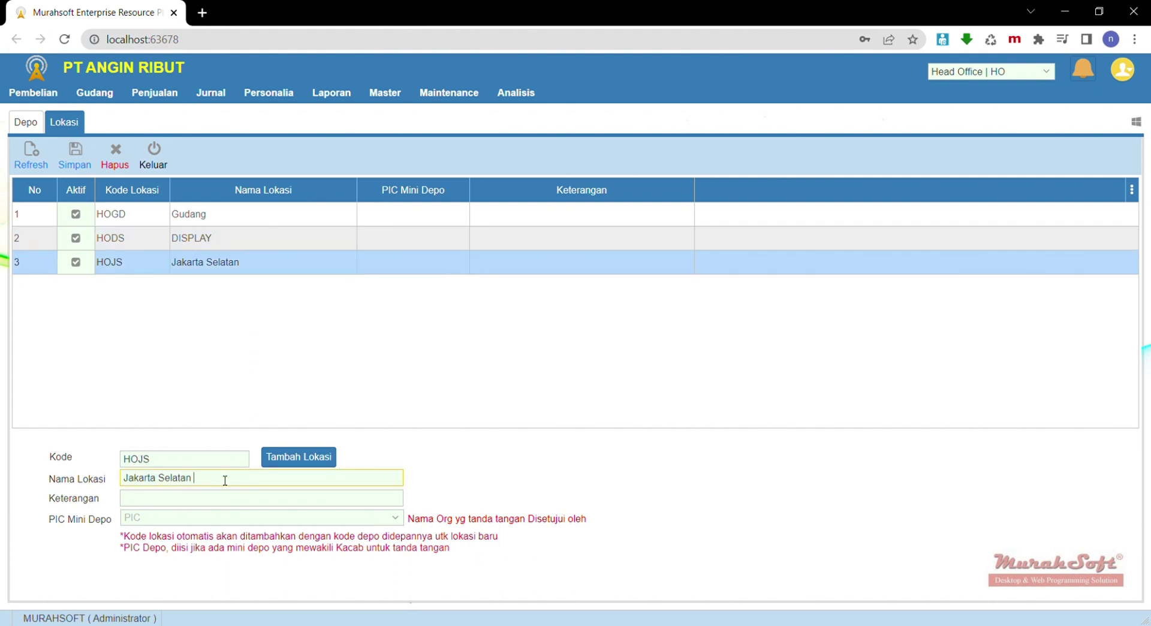
{"action": "type", "text": "raya"}
{"action": "left_click", "coordinate": [75, 155]}
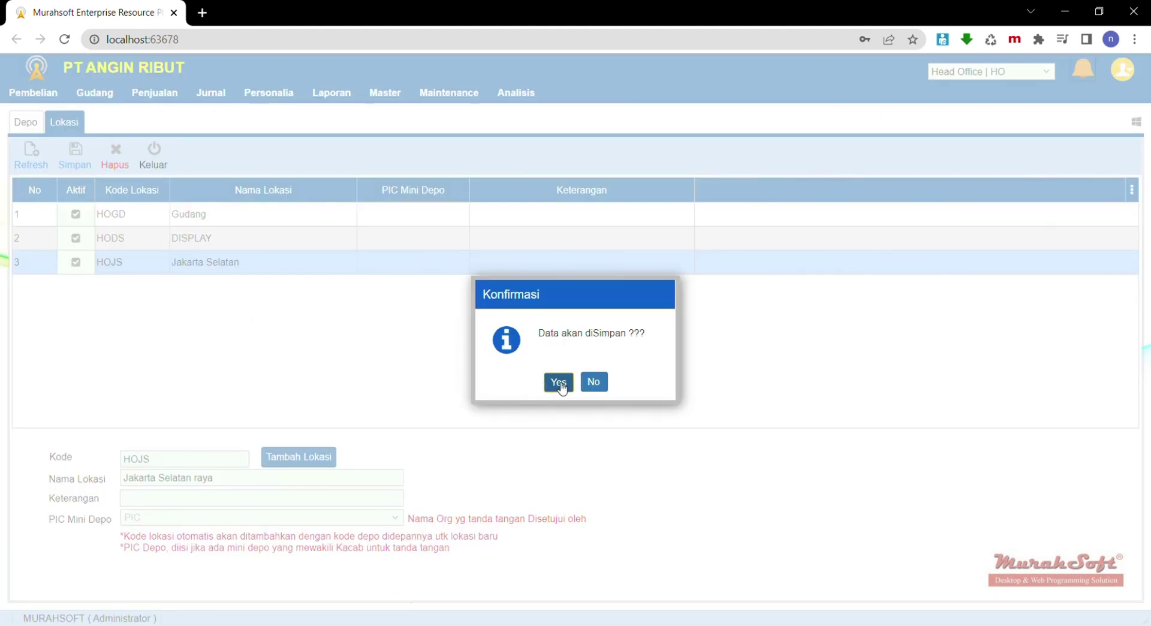
{"action": "left_click", "coordinate": [559, 382]}
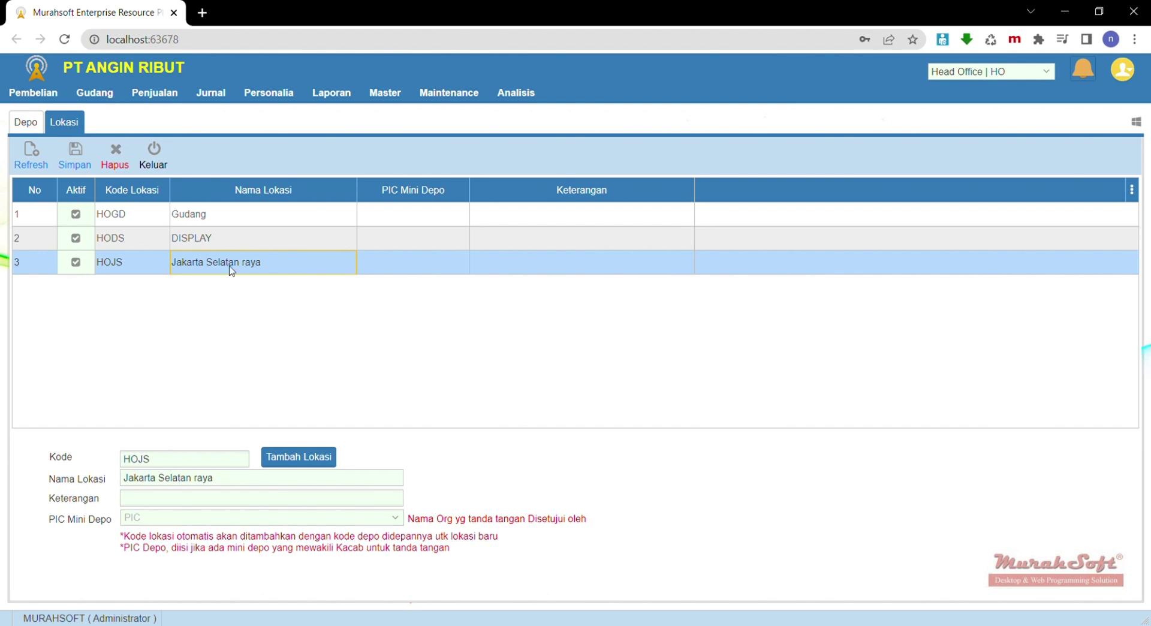
Step: Close the Lokasi and Depo pages and open the company's Bank master data
{"action": "left_click", "coordinate": [160, 157]}
{"action": "left_click", "coordinate": [162, 159]}
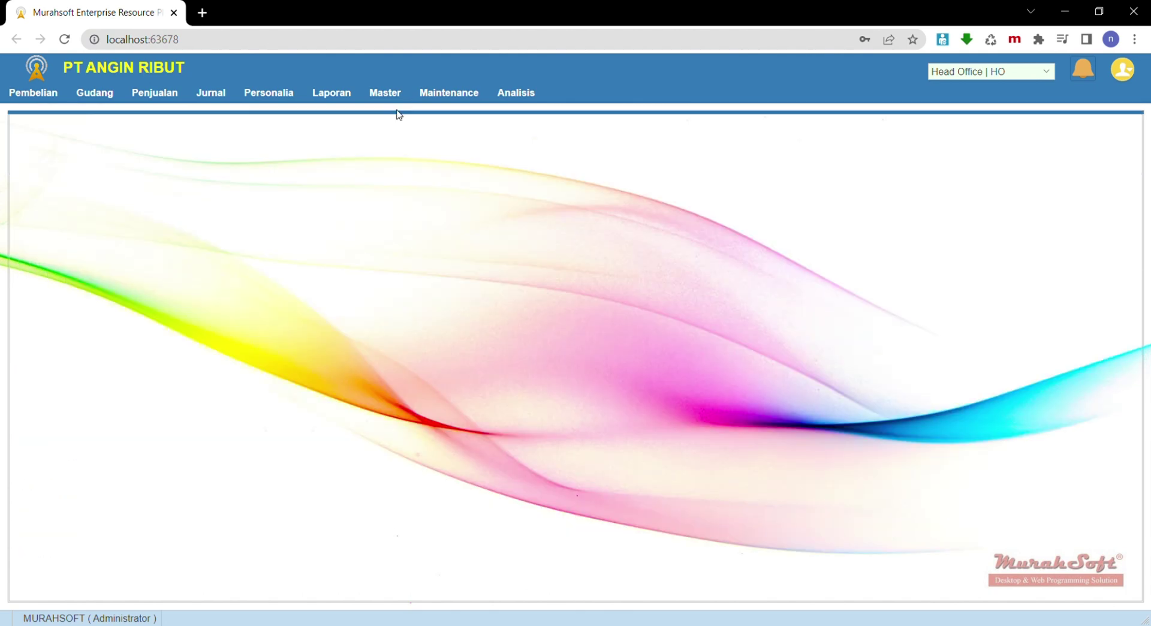
{"action": "left_click", "coordinate": [385, 93]}
{"action": "mouse_move", "coordinate": [414, 141]}
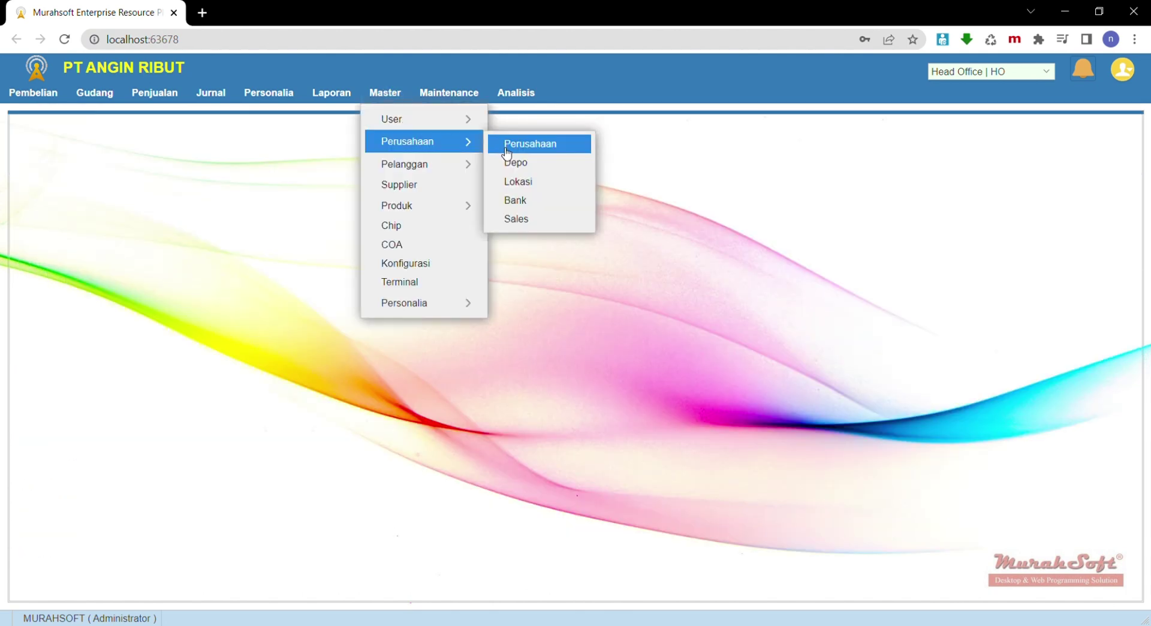
{"action": "left_click", "coordinate": [539, 200]}
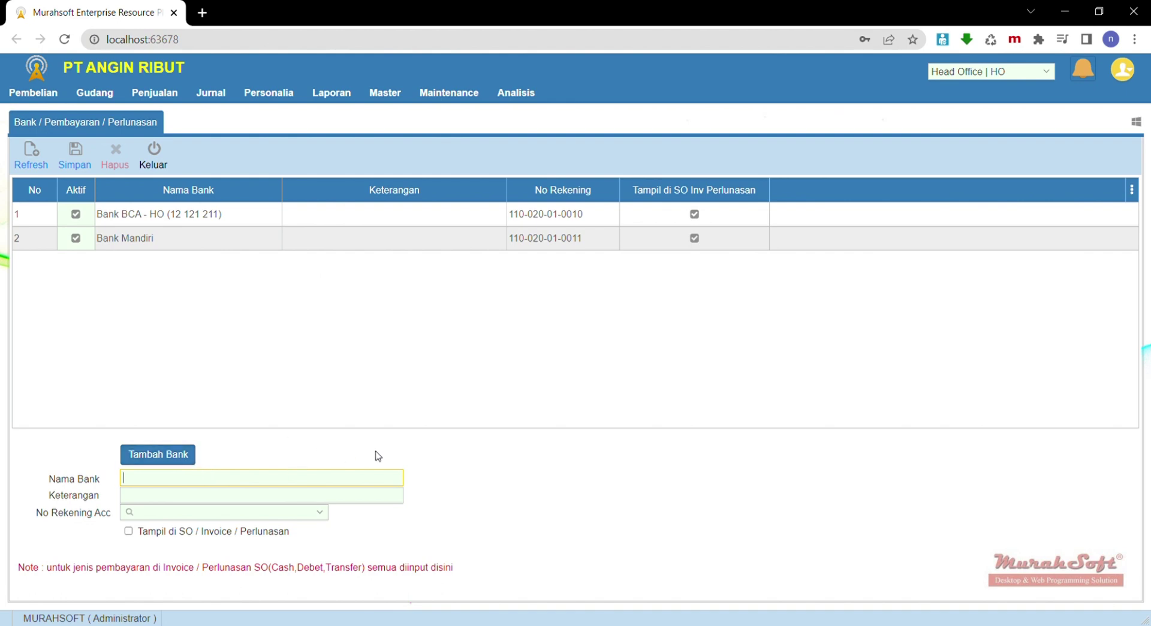
Step: Enter a new bank named Bank BRI and assign it the Bank BRI - HO ledger account
{"action": "type", "text": "Bank BRI"}
{"action": "left_click", "coordinate": [321, 513]}
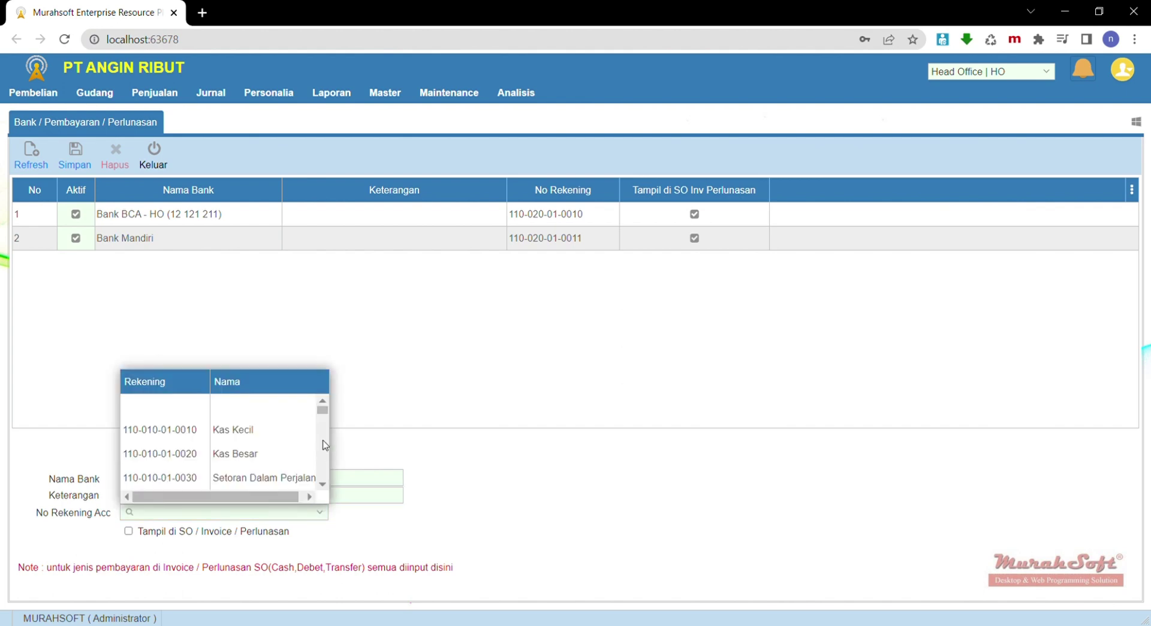
{"action": "scroll", "coordinate": [324, 444], "scroll_direction": "down", "scroll_amount": 2}
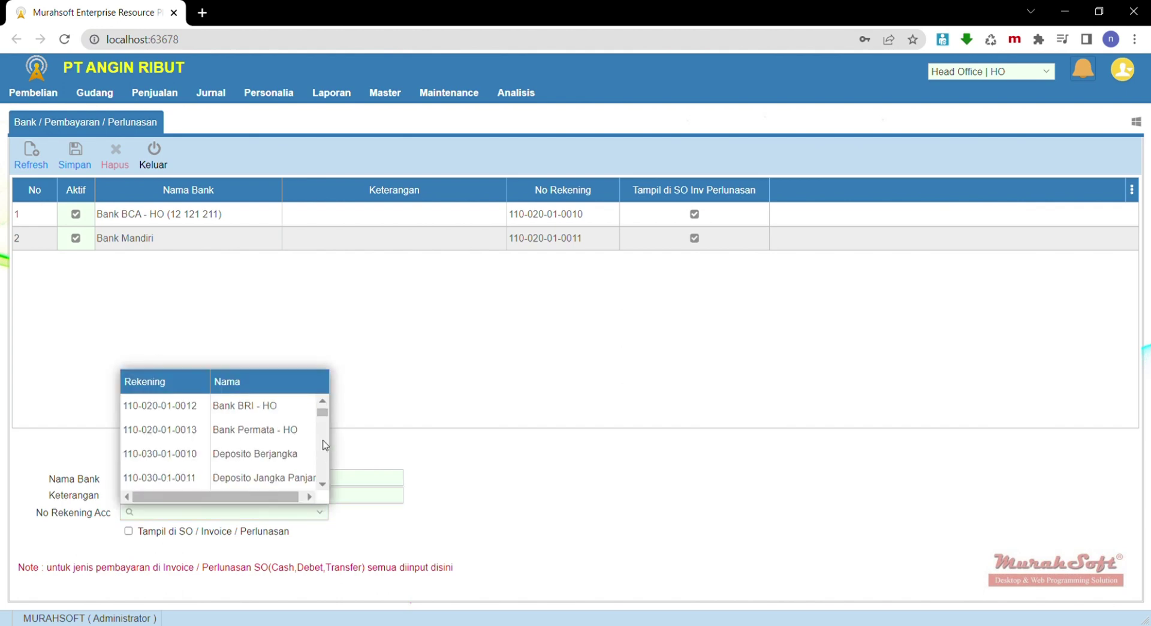
{"action": "left_click", "coordinate": [264, 413]}
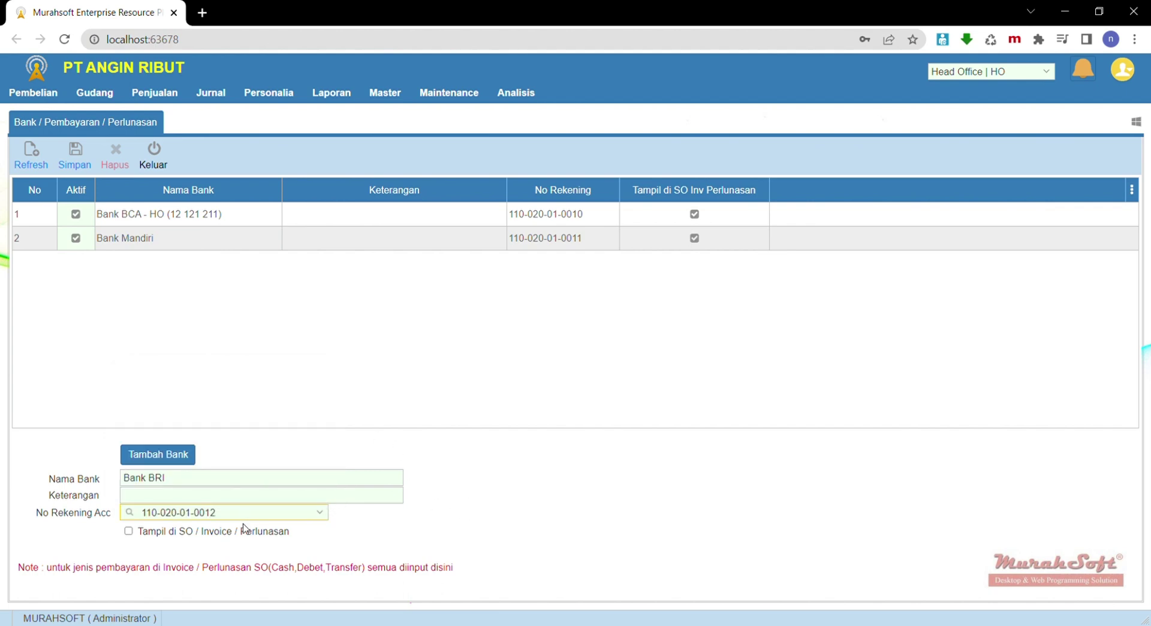
{"action": "left_click", "coordinate": [319, 513]}
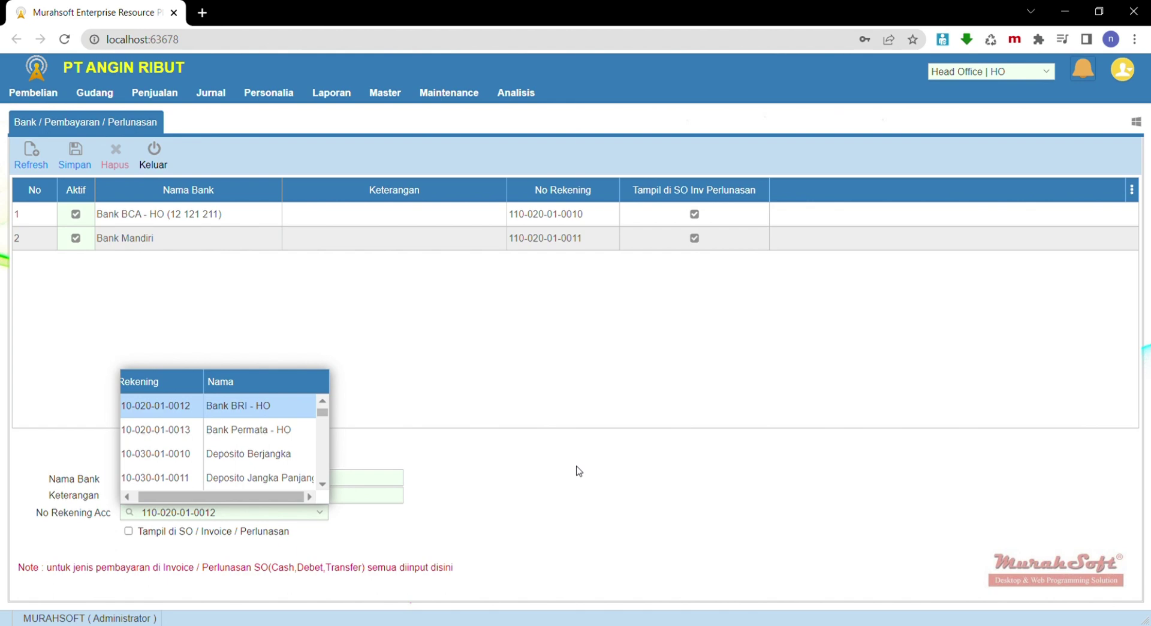
{"action": "left_click", "coordinate": [577, 466]}
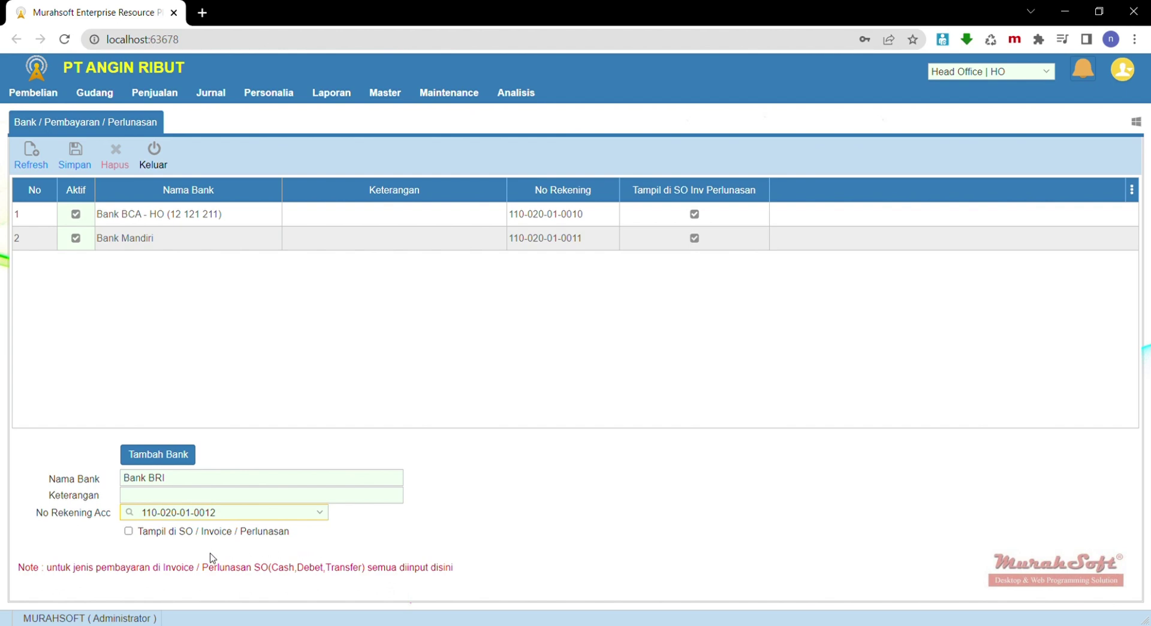
Step: Enable Tampil di SO / Invoice / Perlunasan for Bank BRI and save the new bank
{"action": "left_click", "coordinate": [128, 532]}
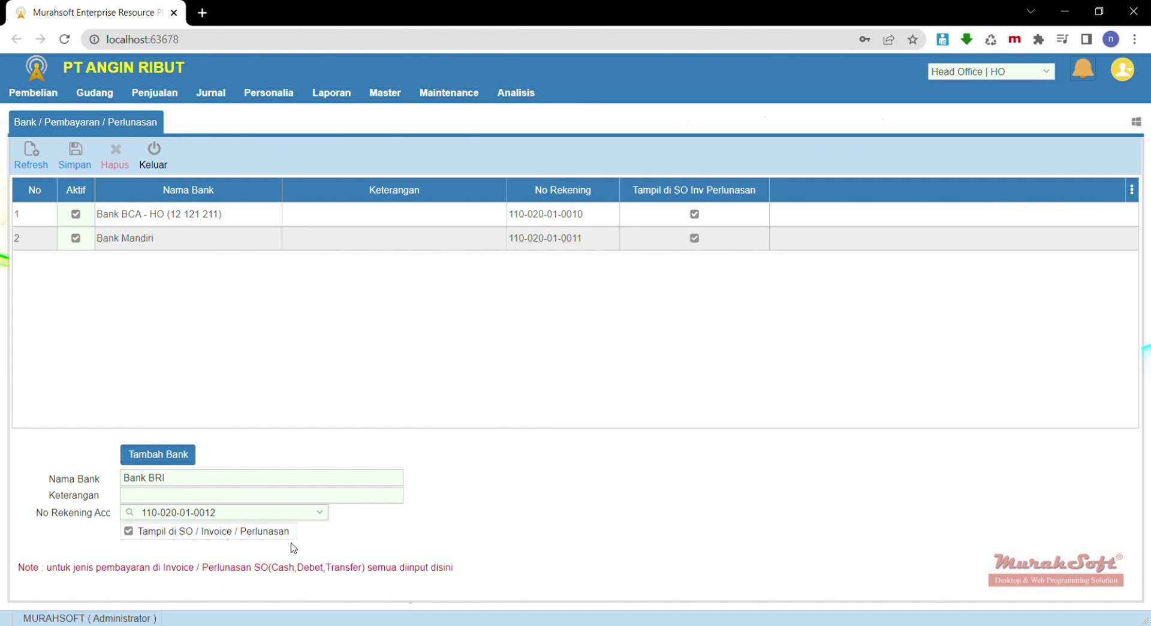
{"action": "left_click", "coordinate": [78, 157]}
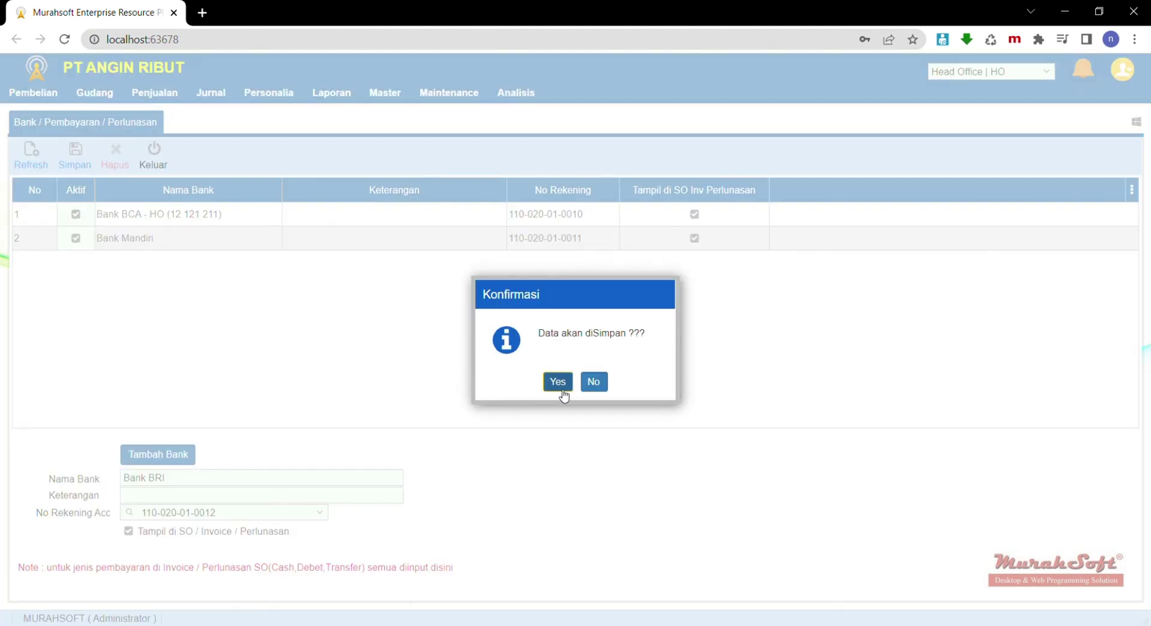
{"action": "left_click", "coordinate": [558, 381]}
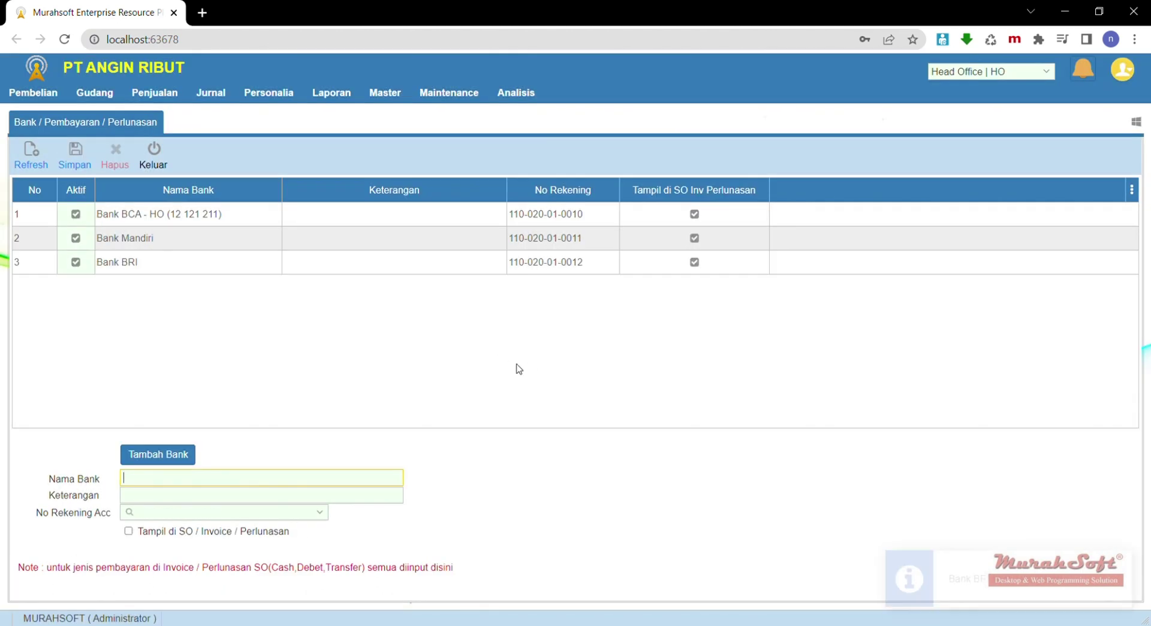
Step: Review the details of the Bank Mandiri and Bank BRI records in the bank list
{"action": "left_click", "coordinate": [329, 267]}
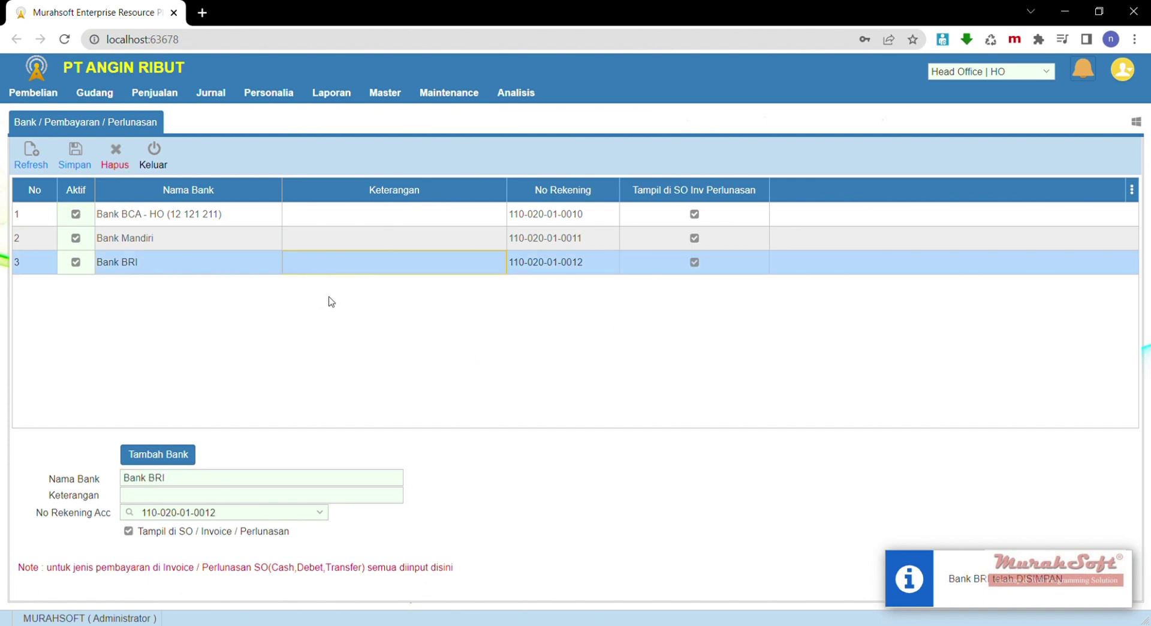
{"action": "left_click", "coordinate": [345, 238]}
{"action": "left_click", "coordinate": [345, 259]}
{"action": "left_click", "coordinate": [351, 242]}
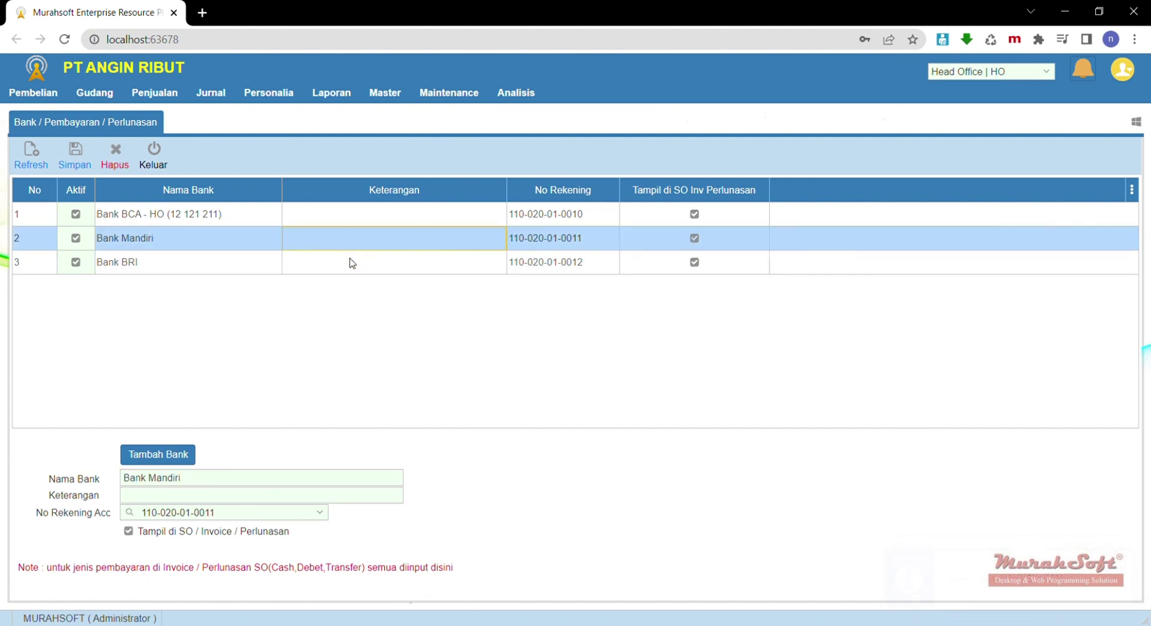
{"action": "left_click", "coordinate": [350, 258]}
{"action": "left_click", "coordinate": [354, 247]}
{"action": "left_click", "coordinate": [225, 258]}
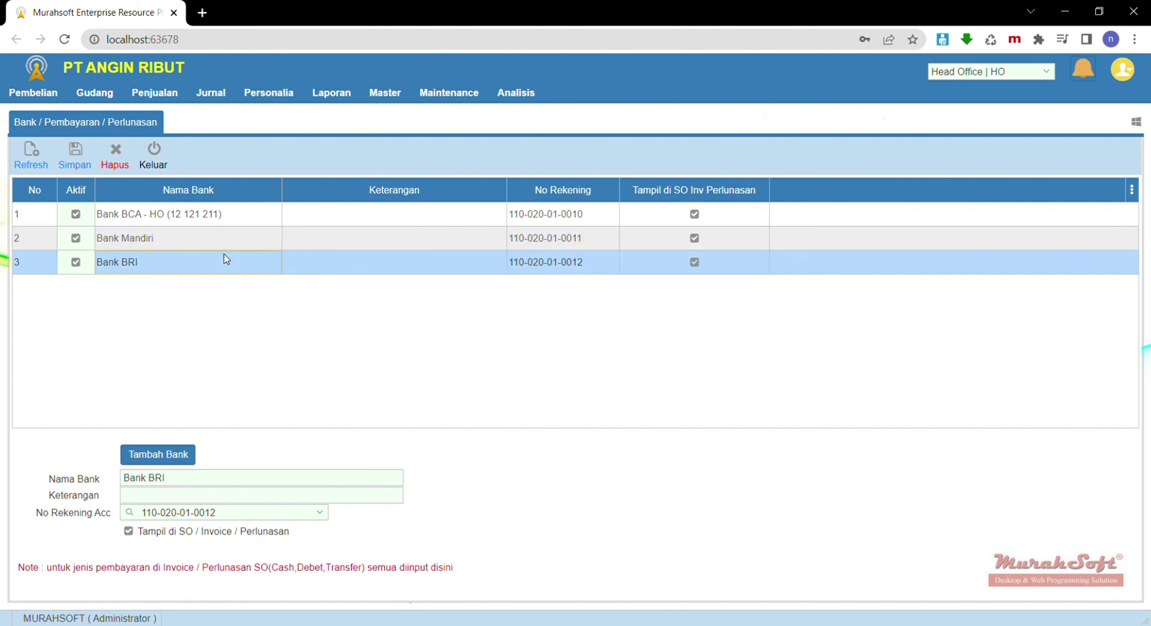